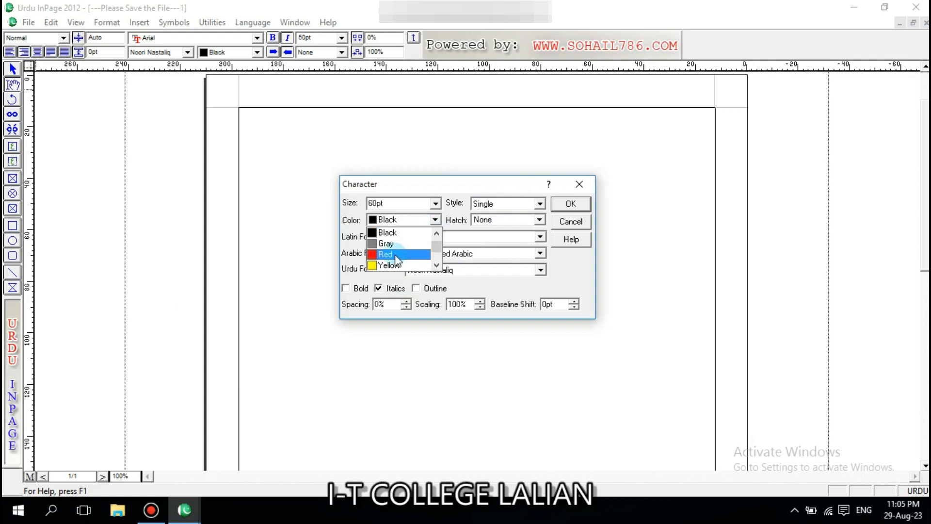
- Set the character color to Red and the hatch to the diagonal line pattern
left_click(395, 255)
left_click(504, 219)
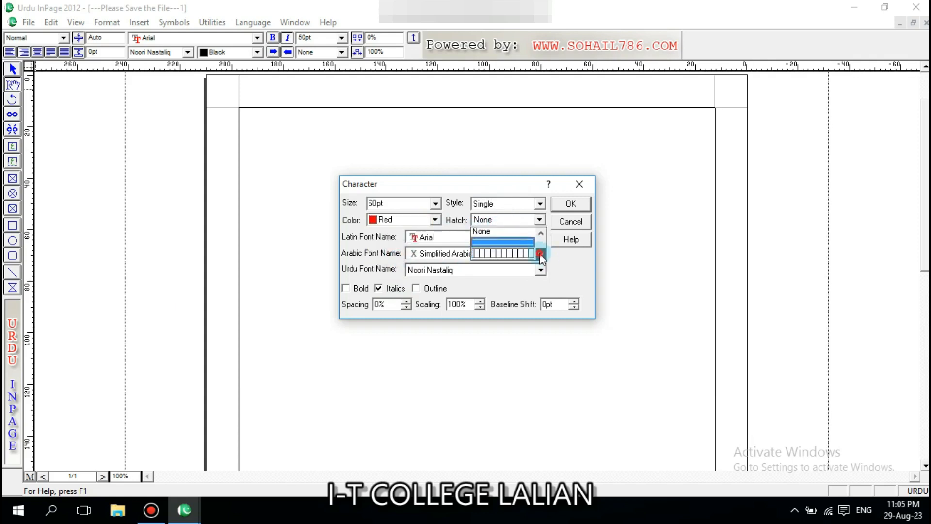
left_click(541, 255)
left_click(541, 255)
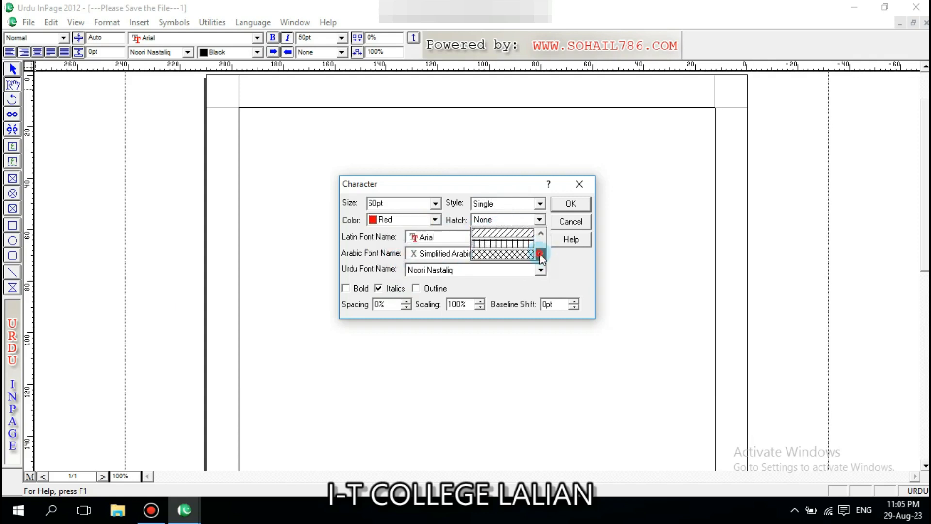
left_click(501, 243)
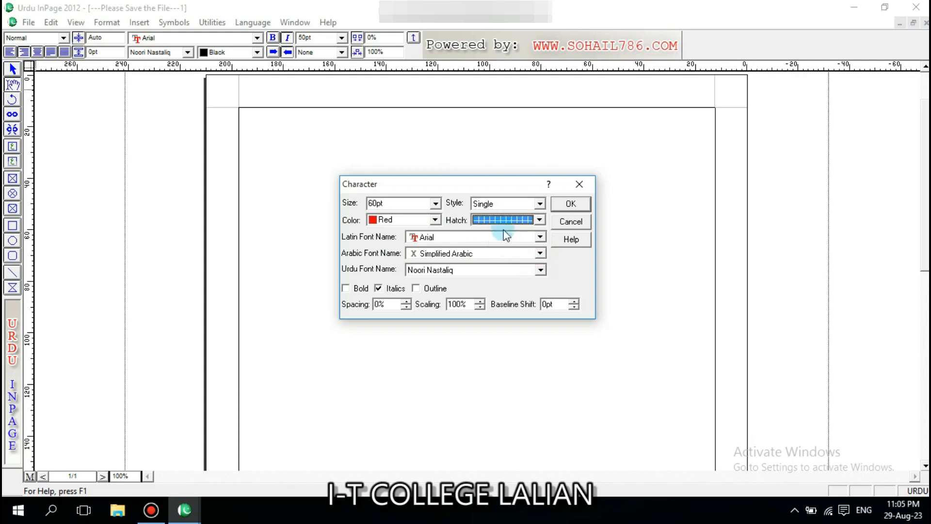
left_click(503, 219)
left_click(503, 233)
- Set the Latin font to Arial Greek
left_click(443, 240)
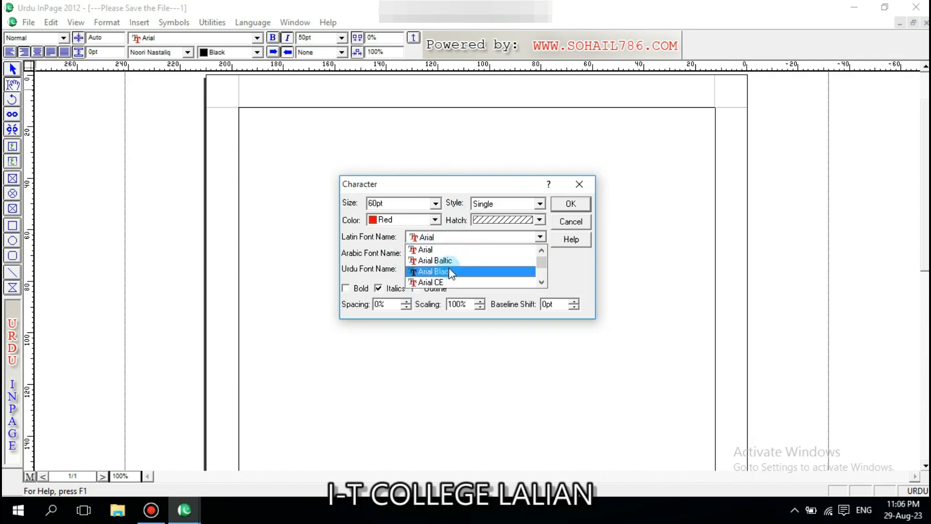
scroll(451, 269, "down", 5)
scroll(455, 271, "down", 6)
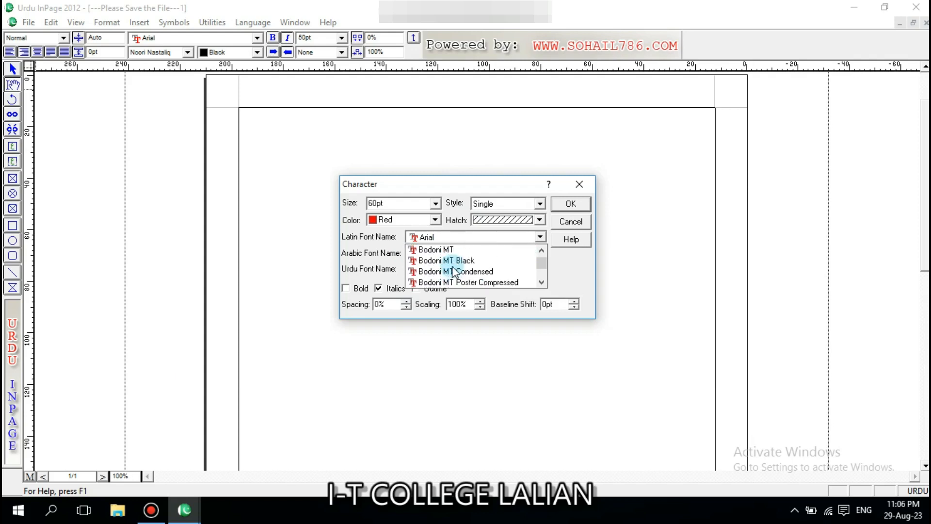
scroll(455, 272, "up", 2)
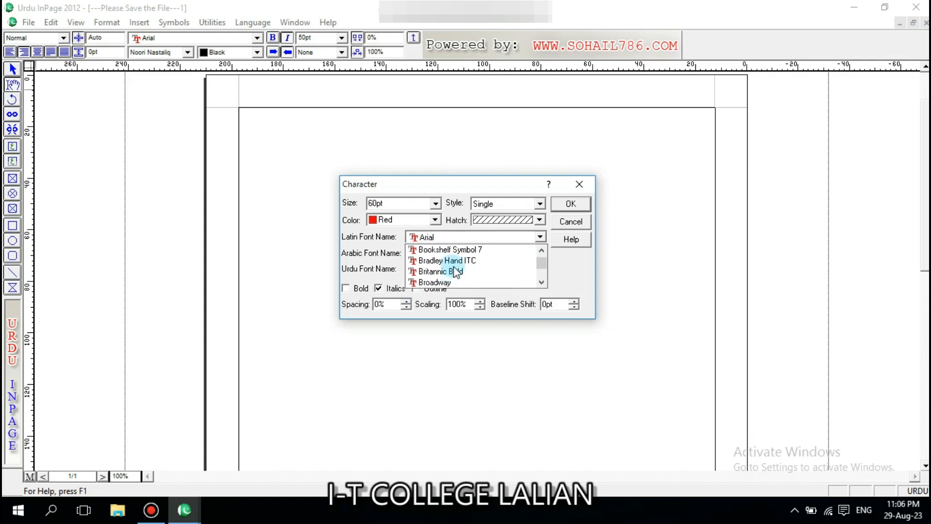
scroll(454, 271, "up", 3)
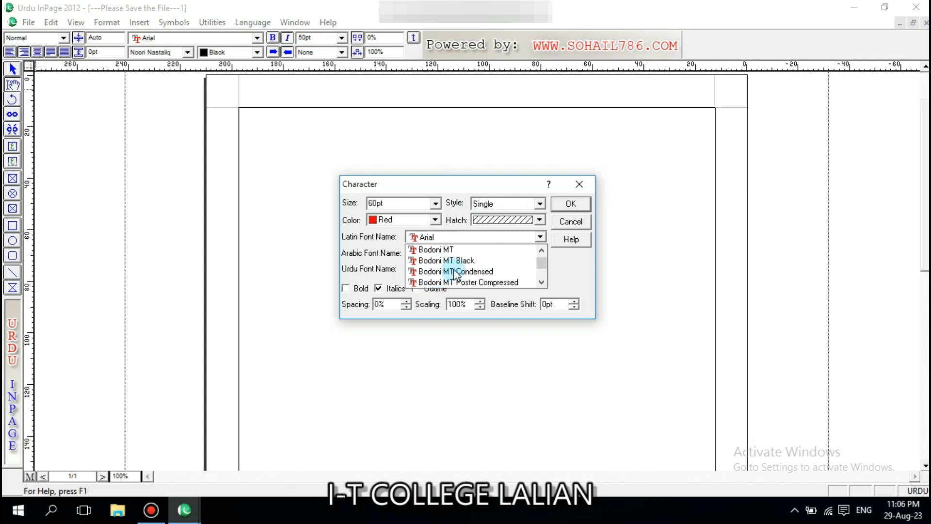
scroll(453, 269, "up", 5)
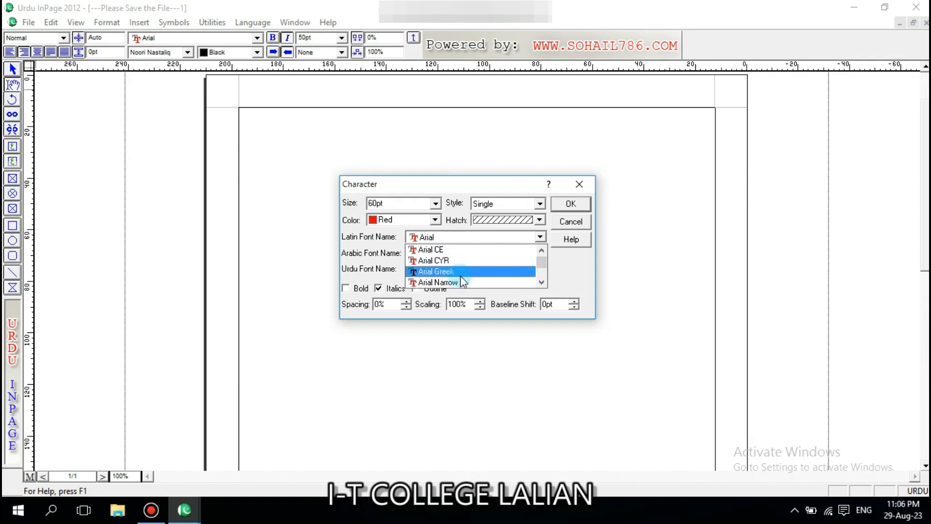
left_click(461, 272)
- Keep Simplified Arabic as the Arabic font and set the Urdu font to Bombay Black
left_click(451, 253)
left_click(459, 254)
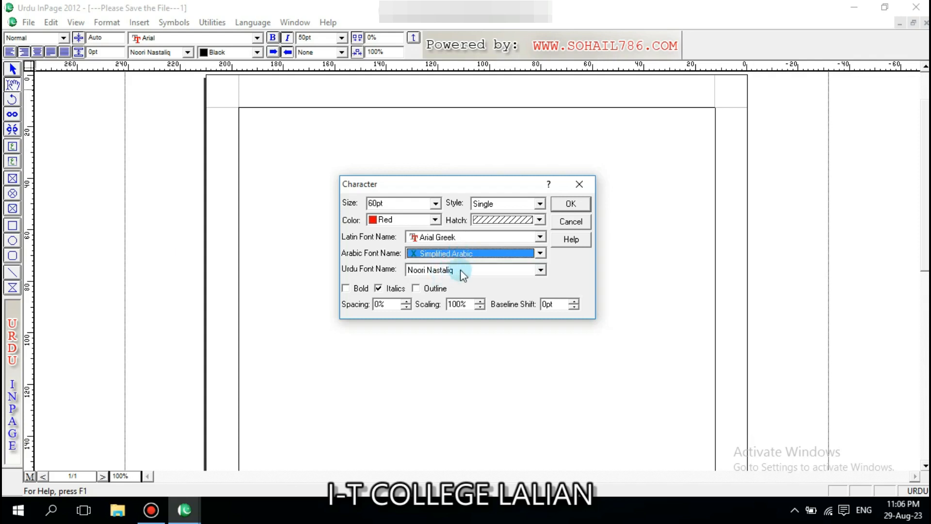
left_click(461, 271)
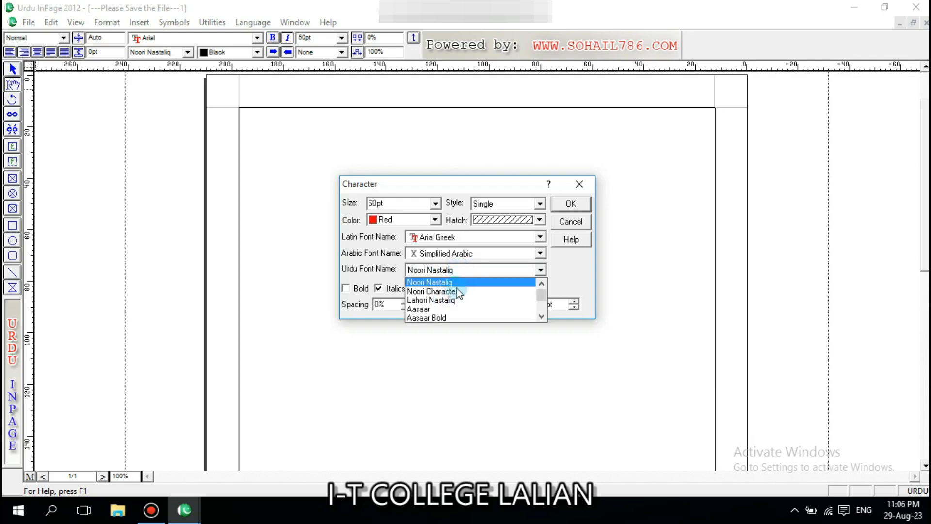
scroll(455, 295, "down", 4)
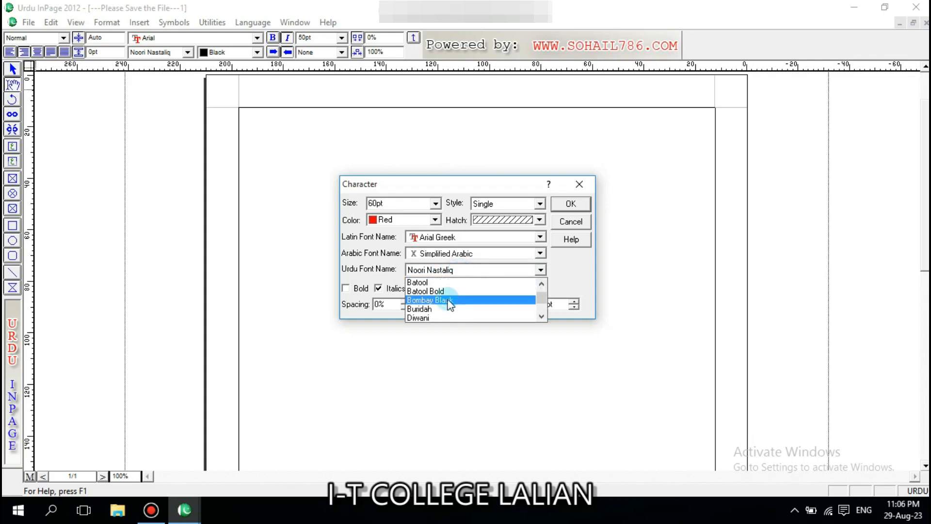
left_click(455, 298)
left_click(460, 236)
scroll(458, 257, "up", 15)
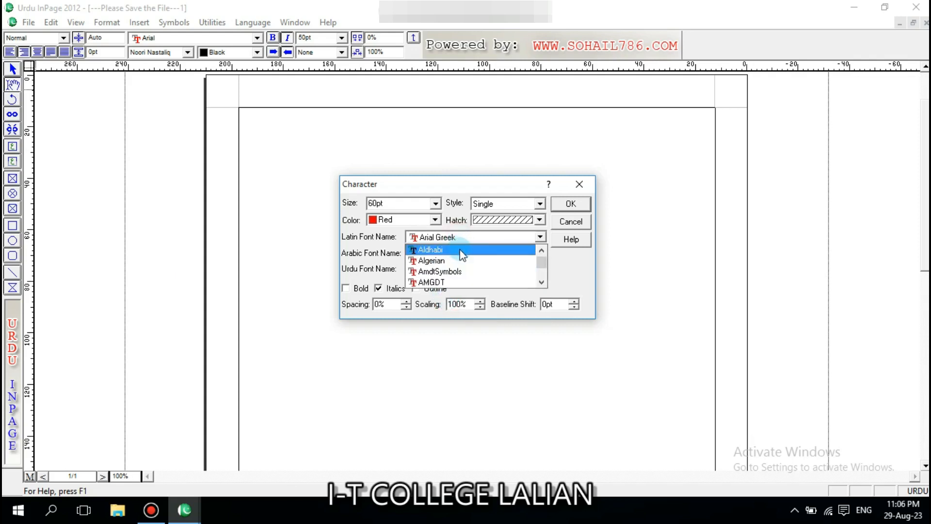
mouse_move(543, 266)
left_mouse_down()
mouse_move(535, 277)
mouse_move(537, 258)
left_mouse_up()
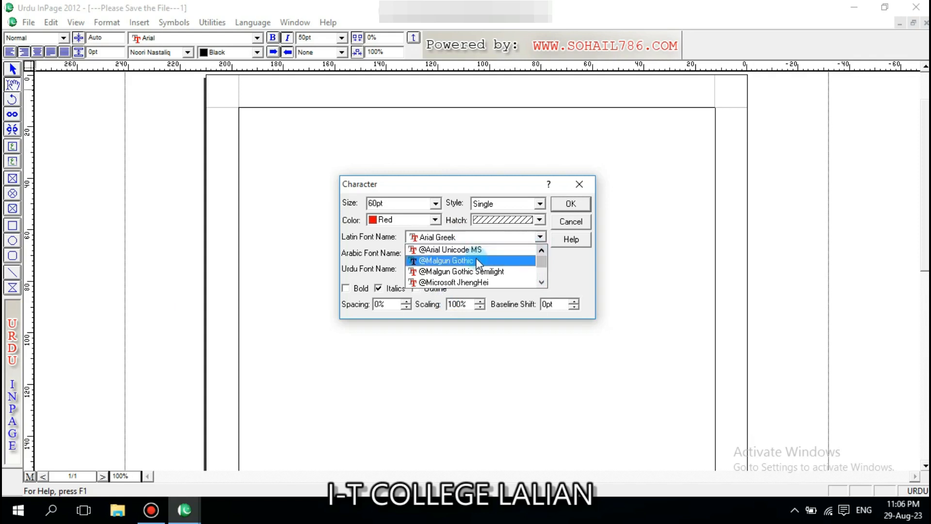
left_click(562, 252)
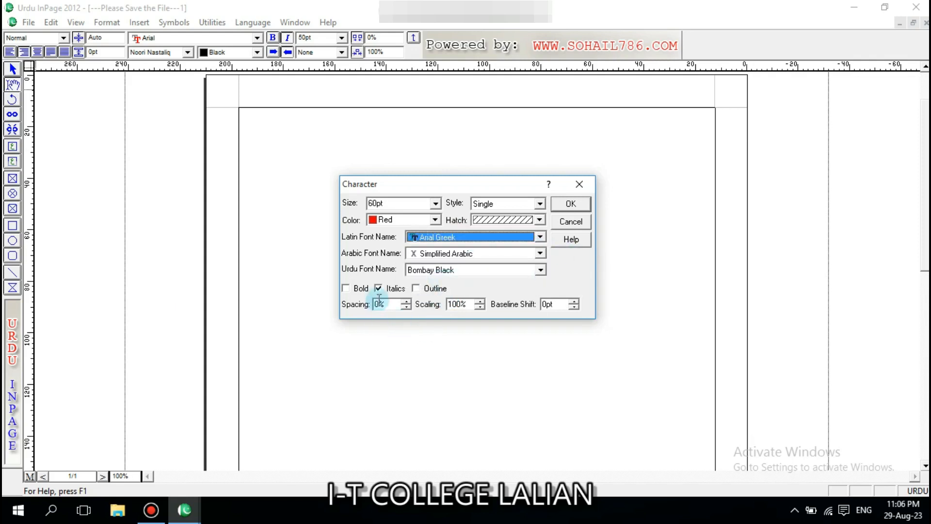
- Turn on Bold and turn off Italics for the characters, leaving Outline off
left_click(346, 290)
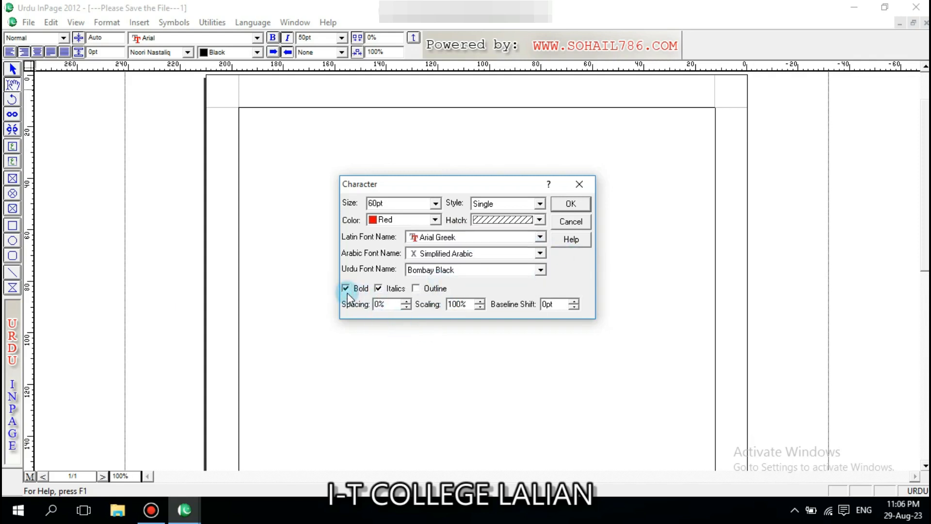
left_click(378, 289)
left_click(417, 289)
- Set the character spacing to 3% and the baseline shift to 2pt, and apply the character settings
left_click(406, 305)
left_click(464, 310)
left_click(542, 305)
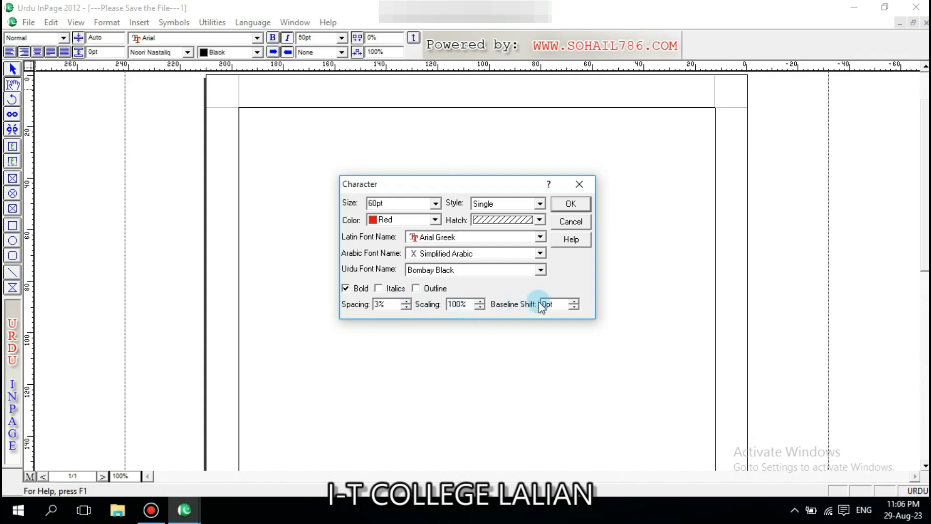
left_click(573, 301)
left_click(574, 301)
left_click(569, 207)
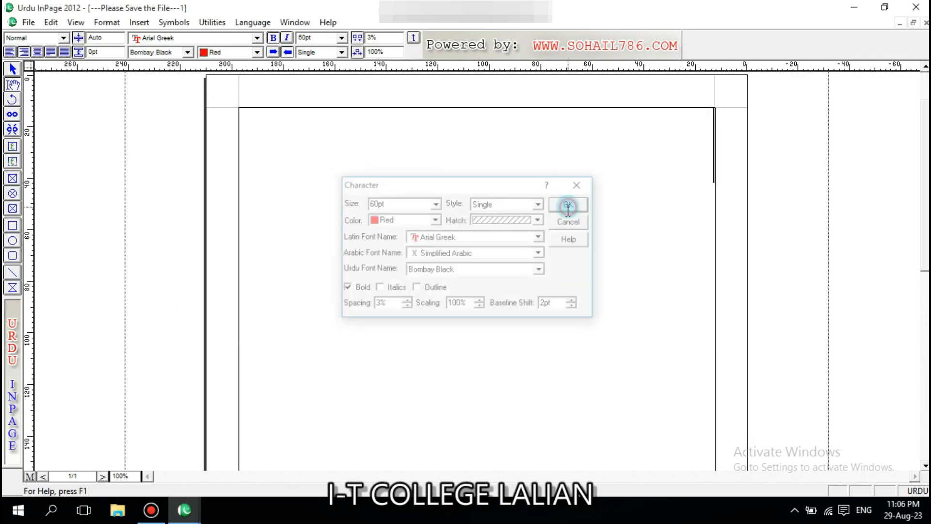
- Enter the heading "اللہ تعالی" on the page and centre it
type("اللہ")
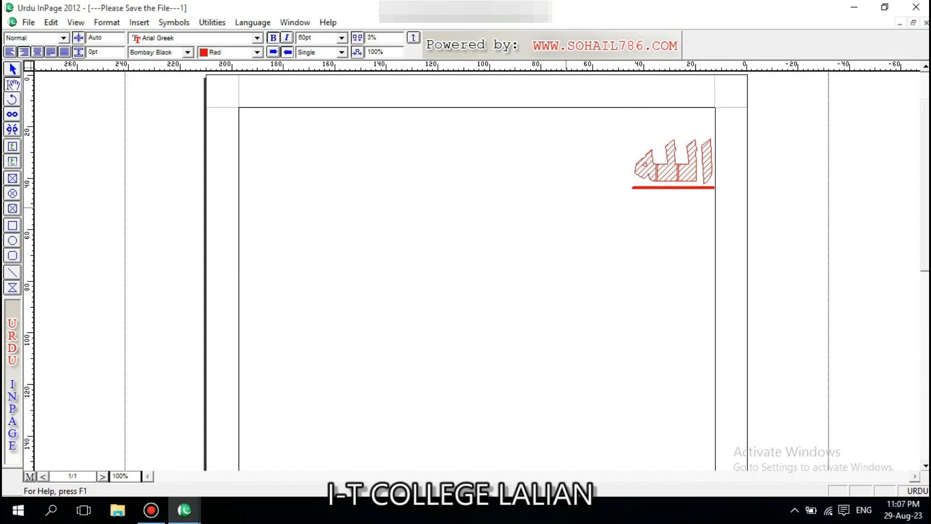
type(" فتحالی")
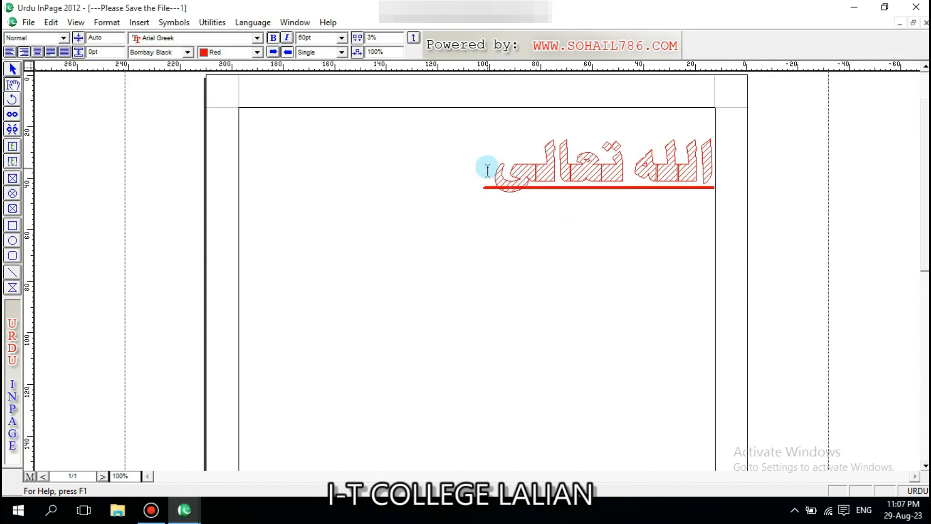
left_click(641, 156)
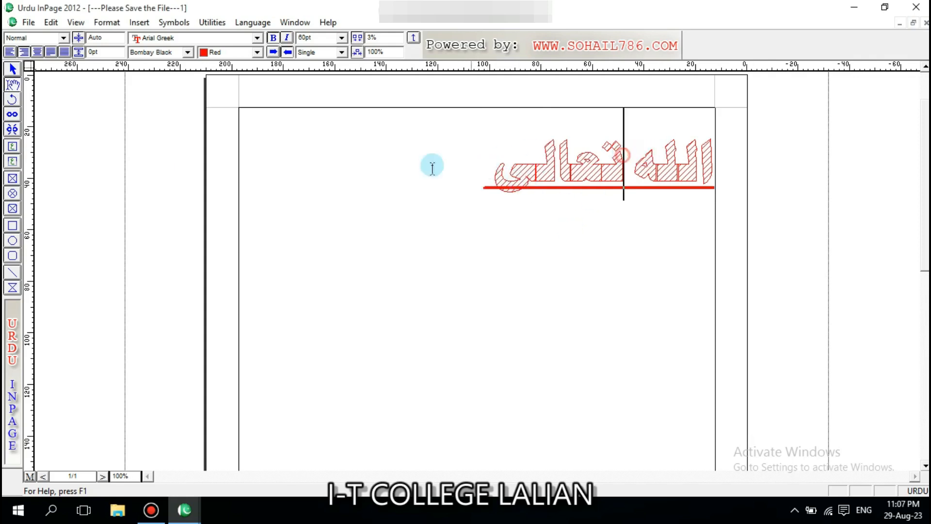
left_click(38, 52)
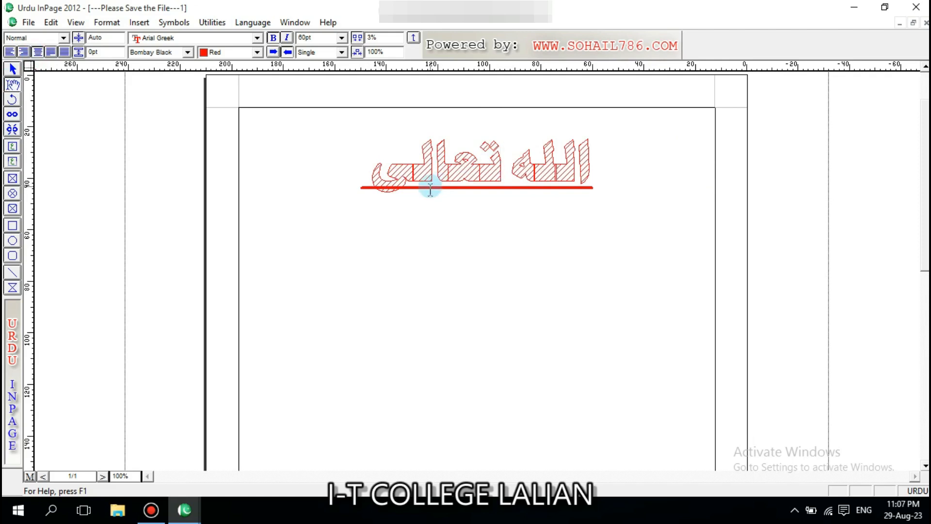
- Remove the underline from the whole heading by setting its line style to None
left_click_drag(427, 188, 124, 73)
left_click(350, 198)
left_click(302, 51)
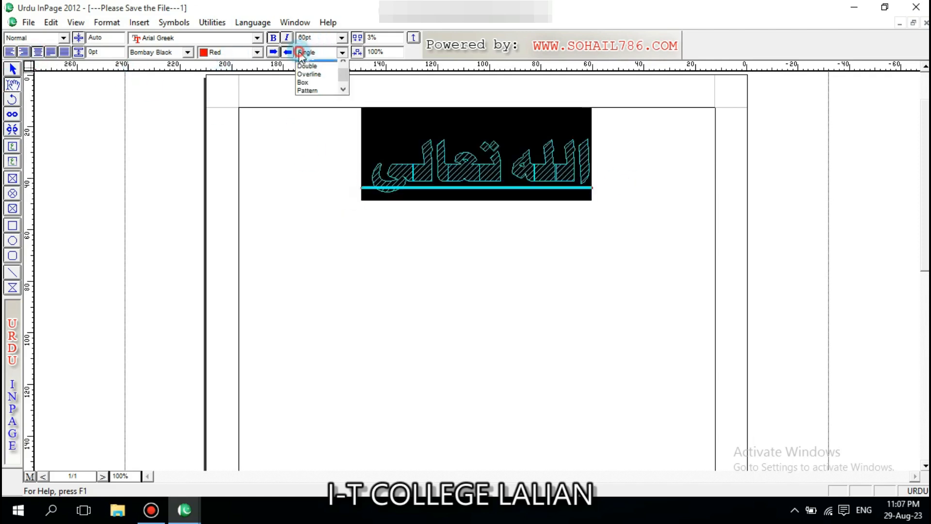
scroll(317, 79, "up", 1)
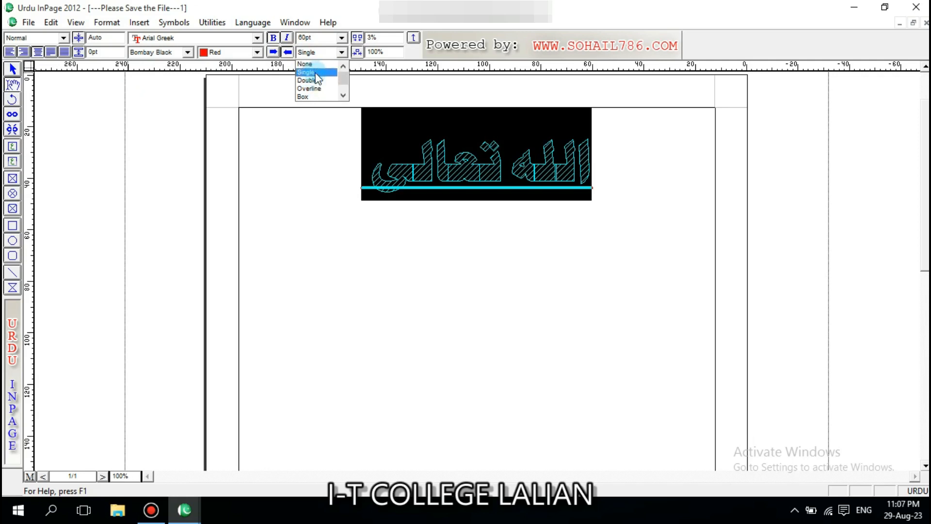
left_click(306, 63)
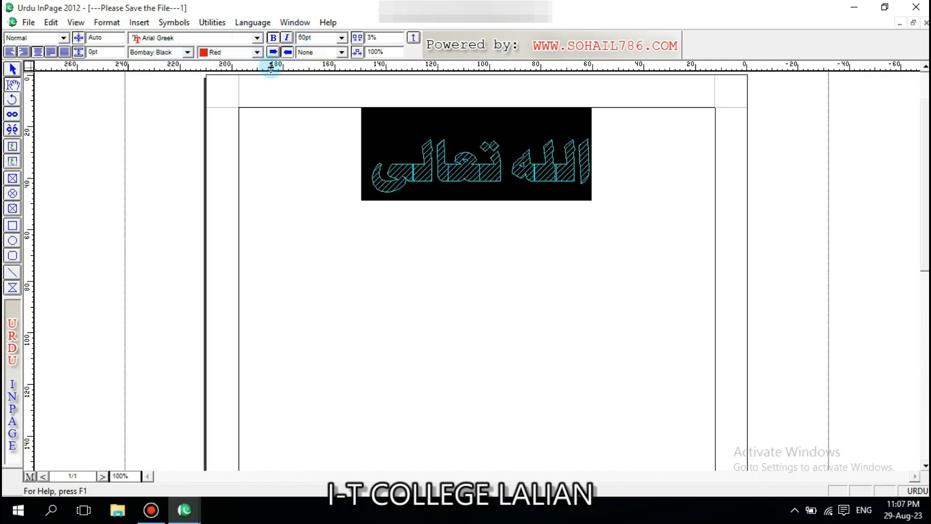
left_click(370, 163)
left_click(533, 184)
left_click(556, 160)
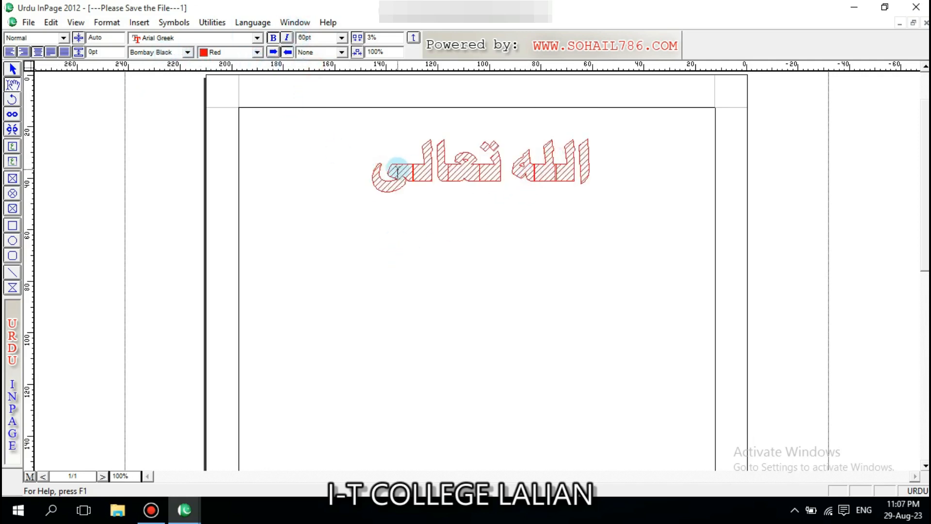
- Start a new line below the heading
left_click_drag(377, 173, 580, 192)
left_click(336, 189)
key("Return")
- Examine the alignment, breaks, keep and widow options in the paragraph preferences, leaving them without applying changes
left_click(115, 22)
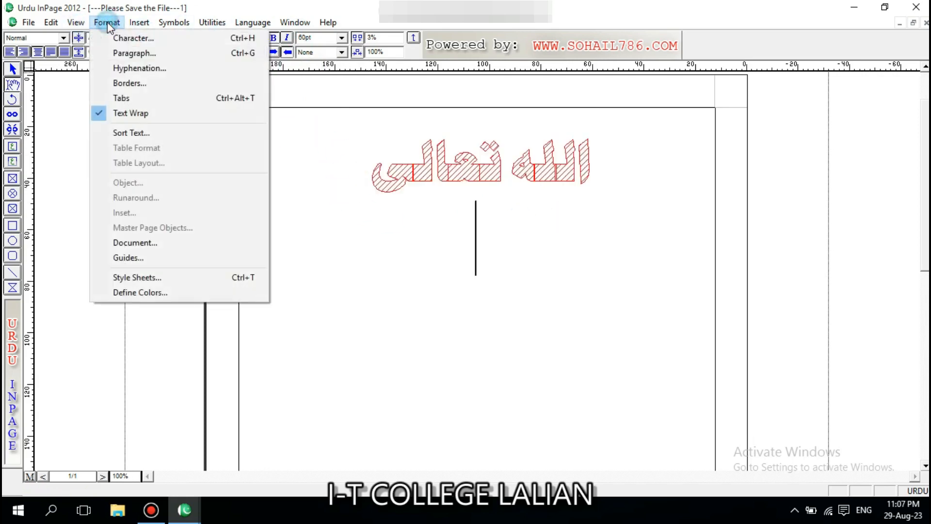
left_click(127, 53)
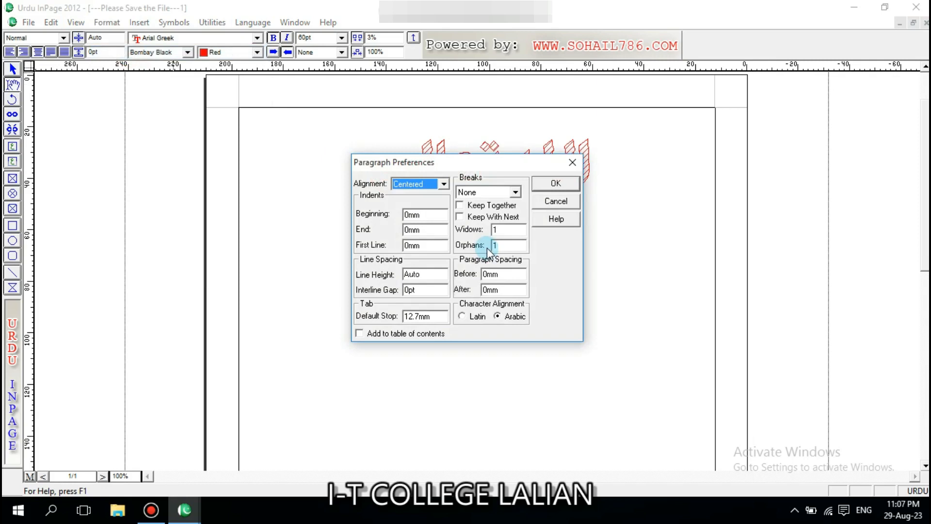
left_click(433, 185)
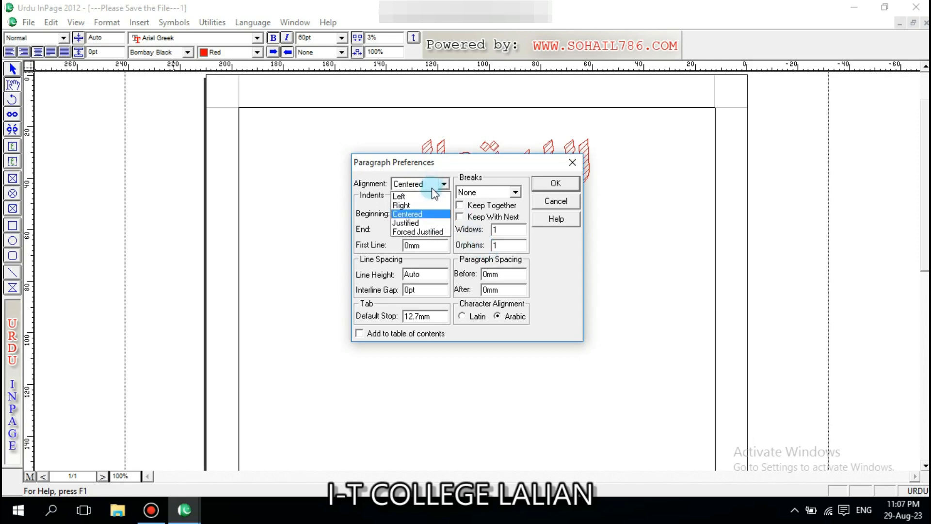
left_click(421, 214)
left_click(494, 193)
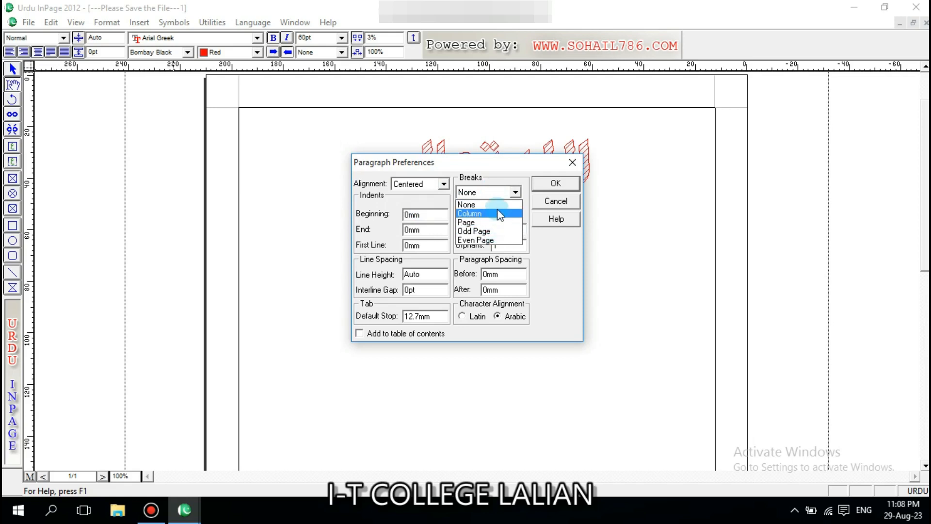
left_click(468, 204)
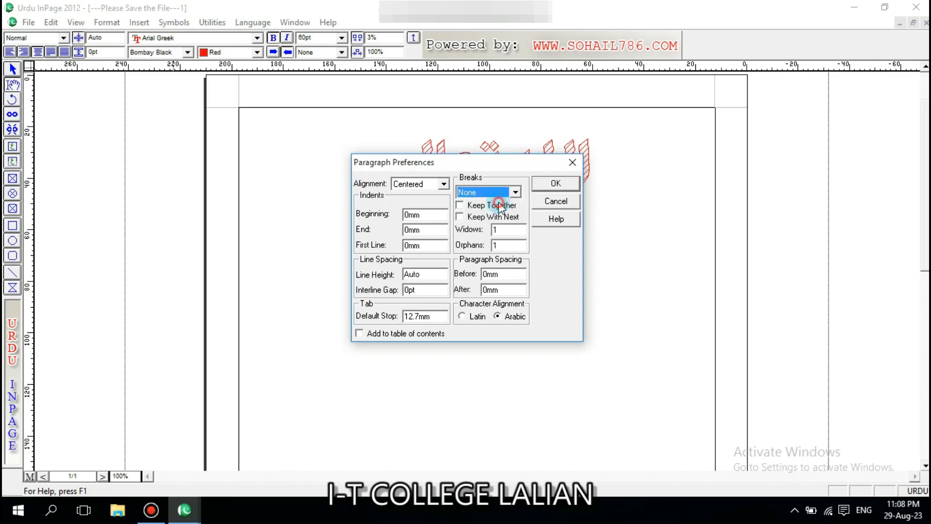
left_click(460, 205)
left_click(459, 217)
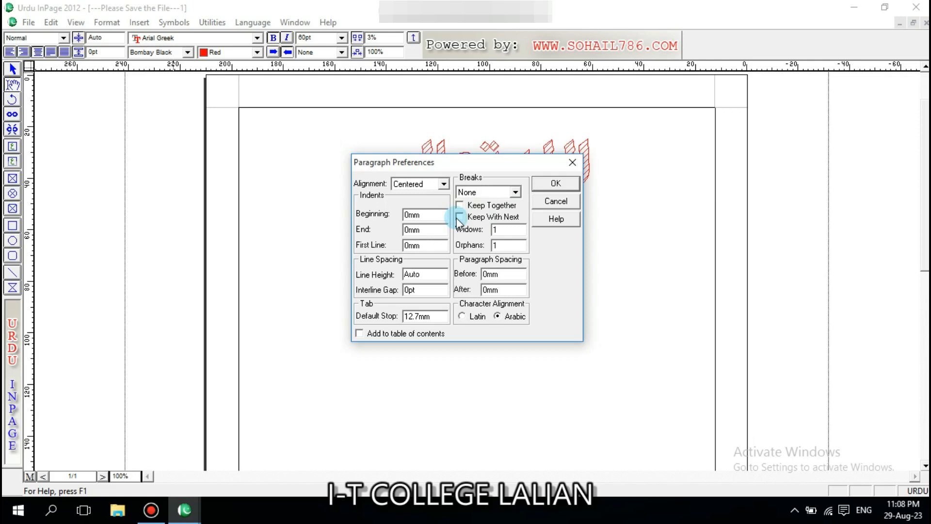
left_click(508, 232)
left_click(553, 200)
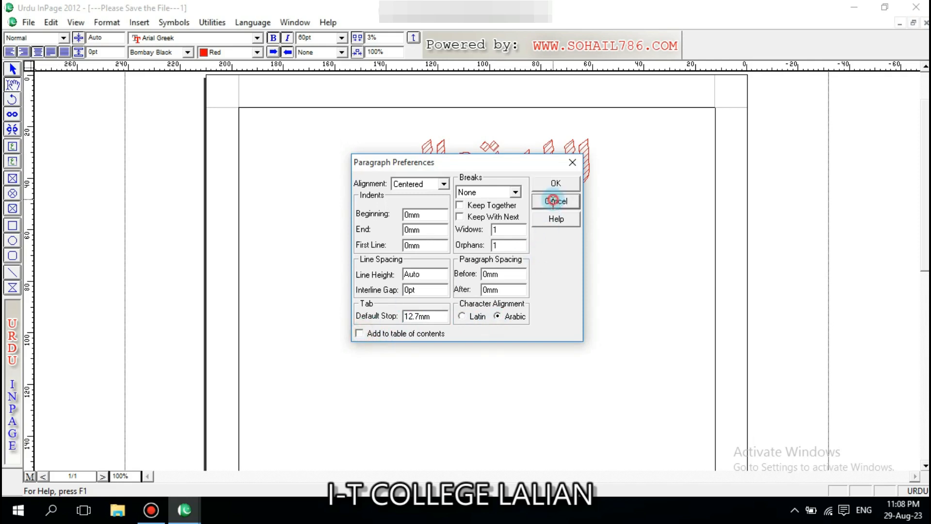
- Set the hyphenation to Light and apply it
left_click(107, 23)
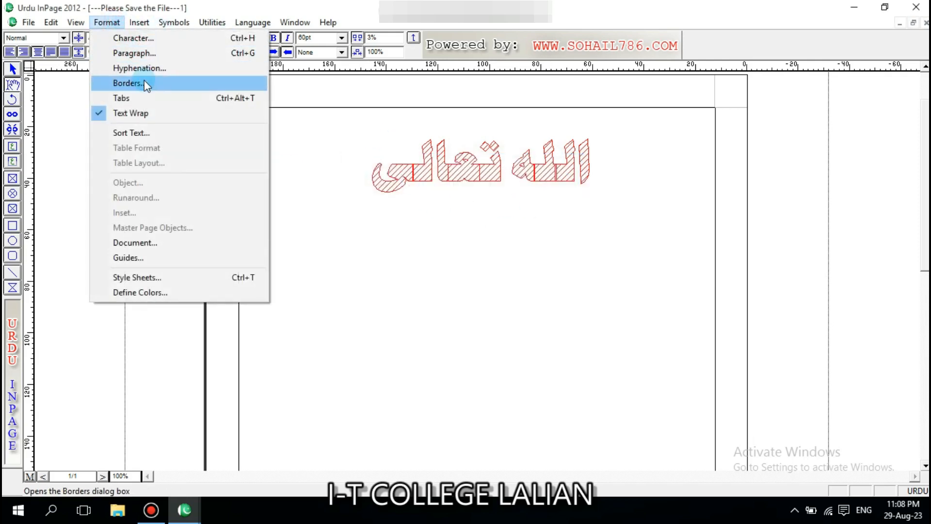
left_click(146, 68)
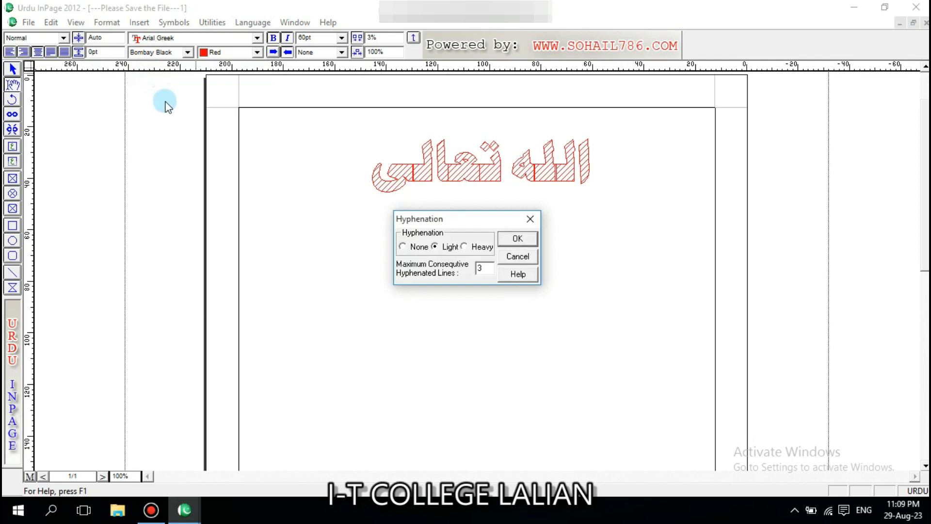
left_click(464, 246)
left_click(436, 246)
left_click(505, 240)
left_click(107, 23)
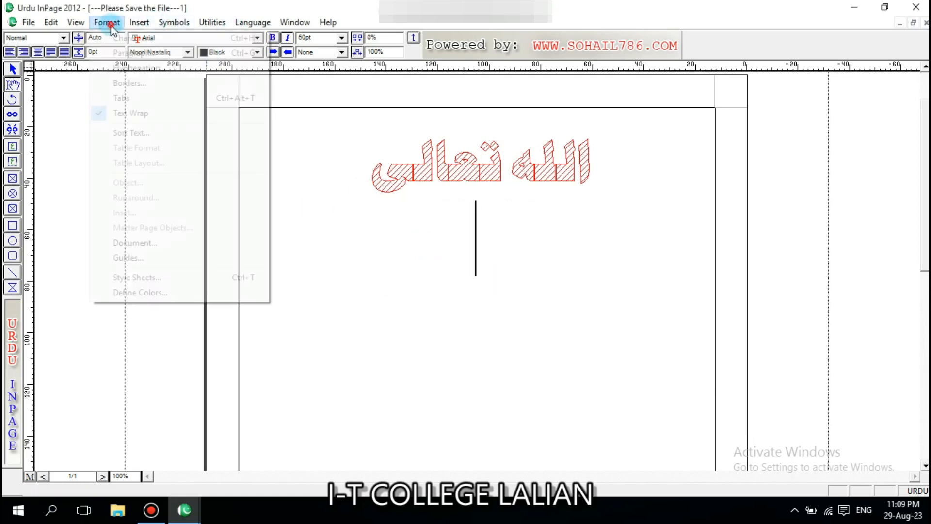
left_click(146, 83)
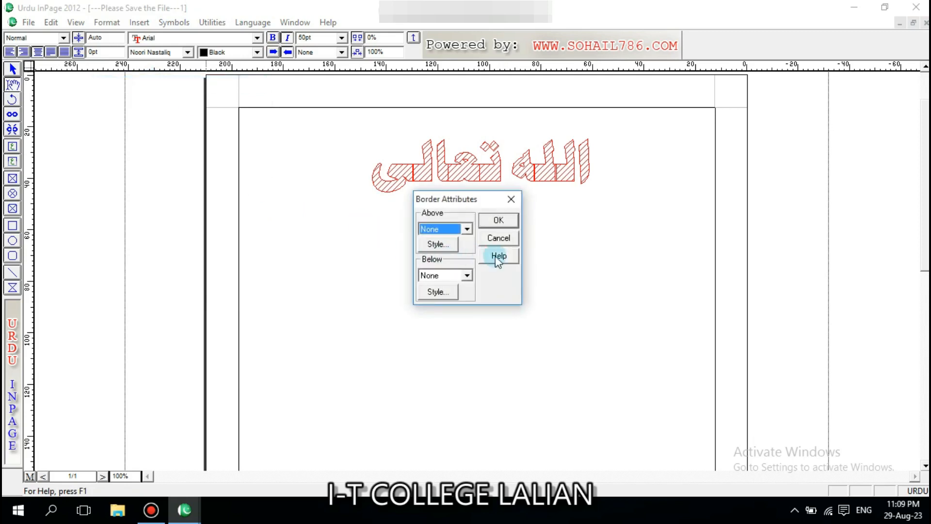
left_click(500, 237)
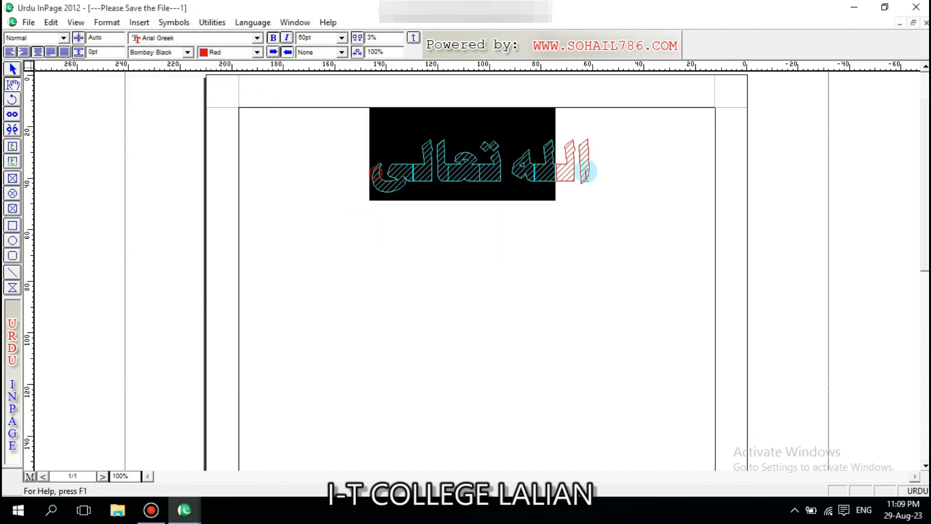
- Give the whole heading a border above with Text extent, a diamond-patterned line style and 5pt thickness
left_click(107, 23)
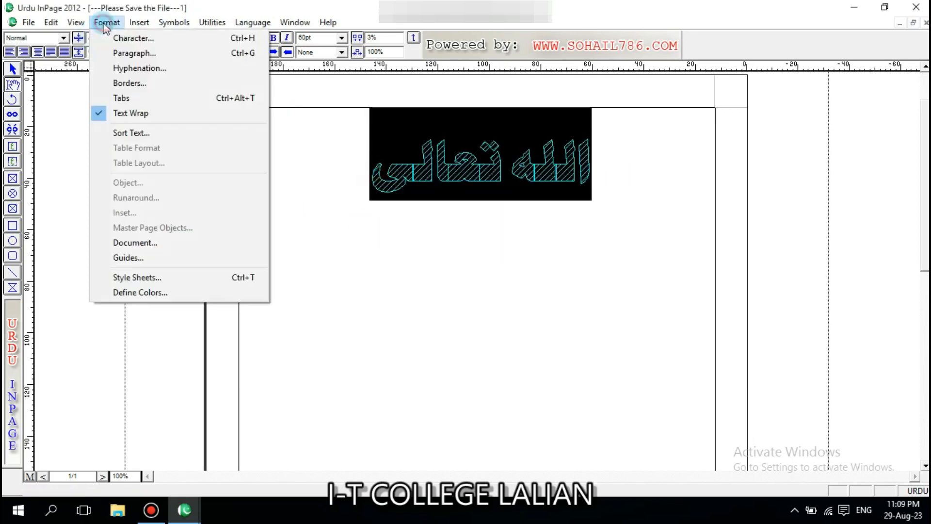
left_click(144, 84)
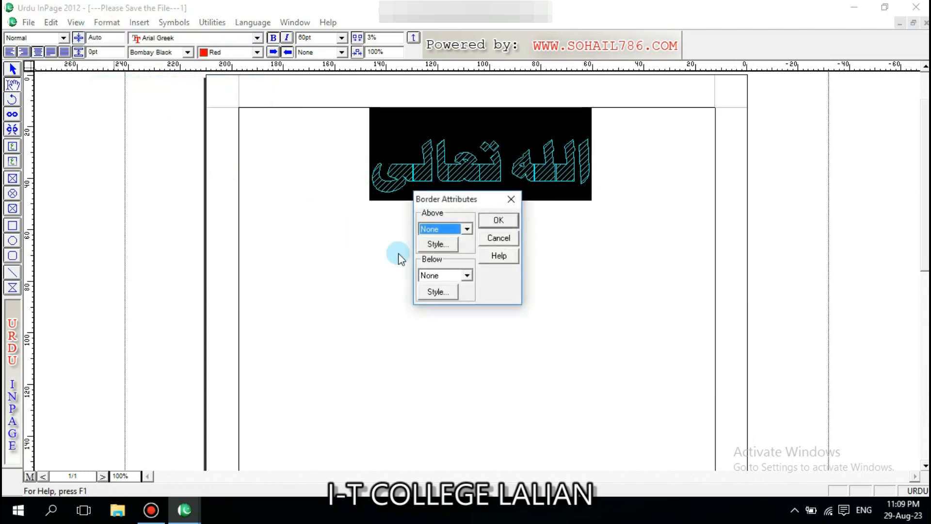
left_click(461, 228)
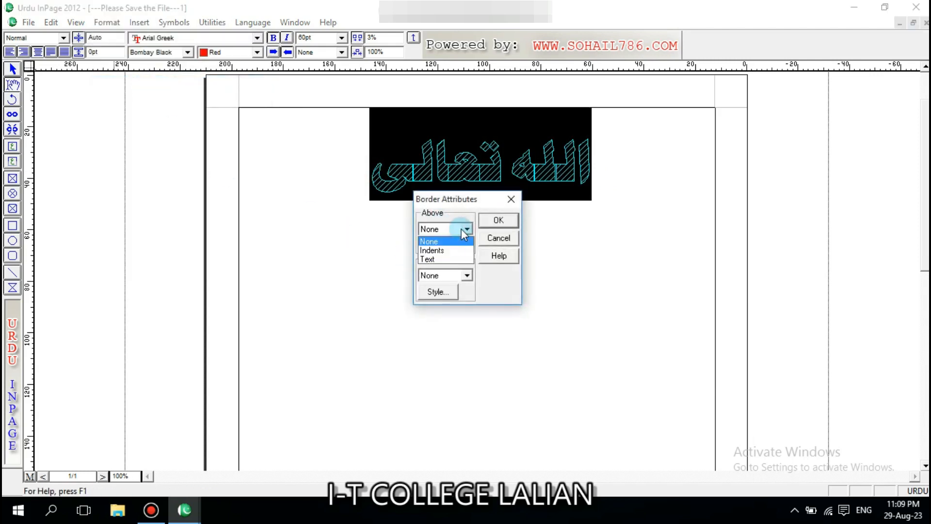
left_click(453, 259)
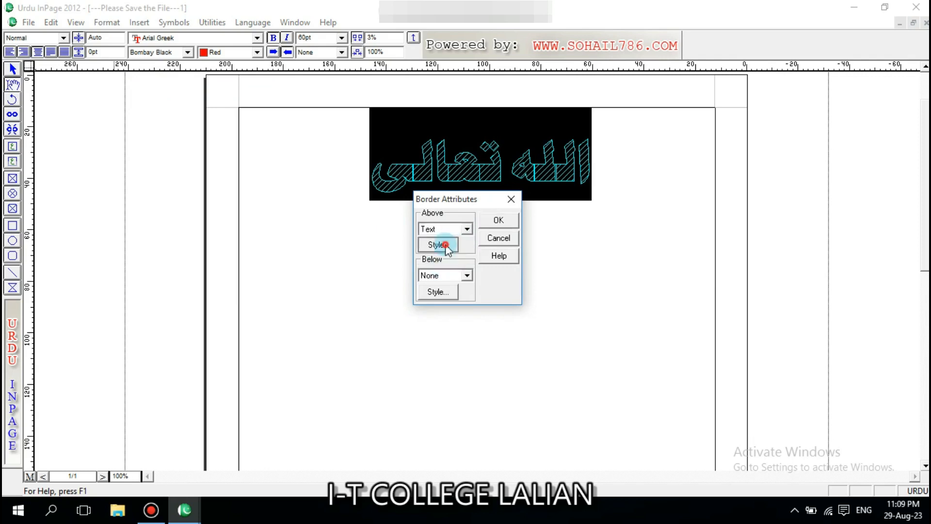
left_click(438, 244)
left_click(492, 243)
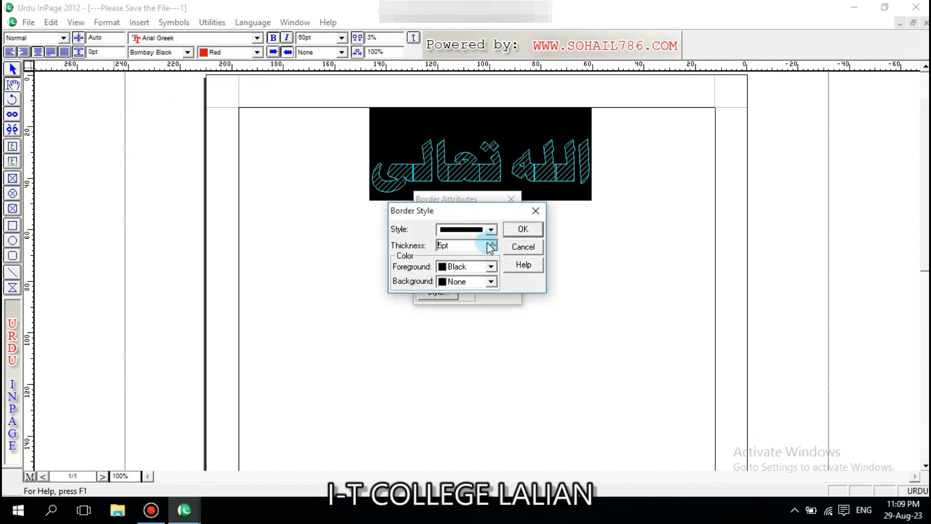
left_click(491, 244)
left_click(492, 229)
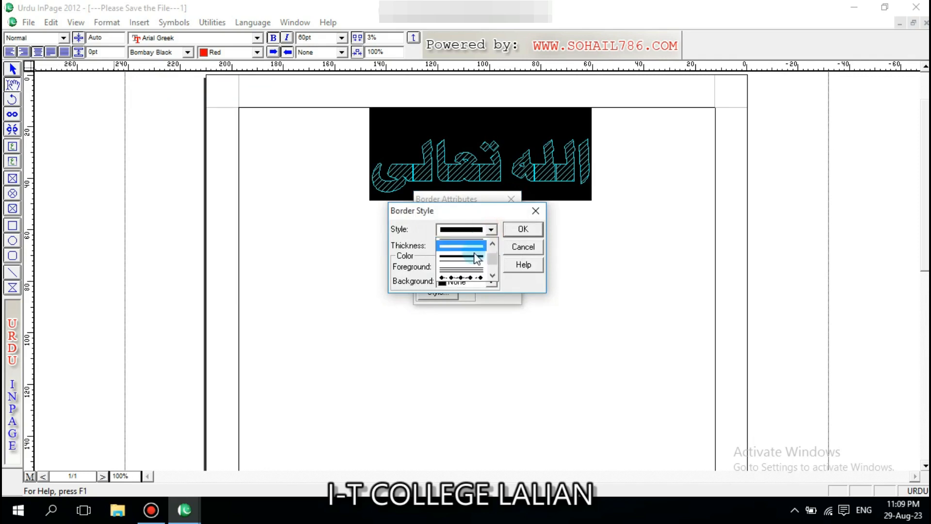
left_click(470, 263)
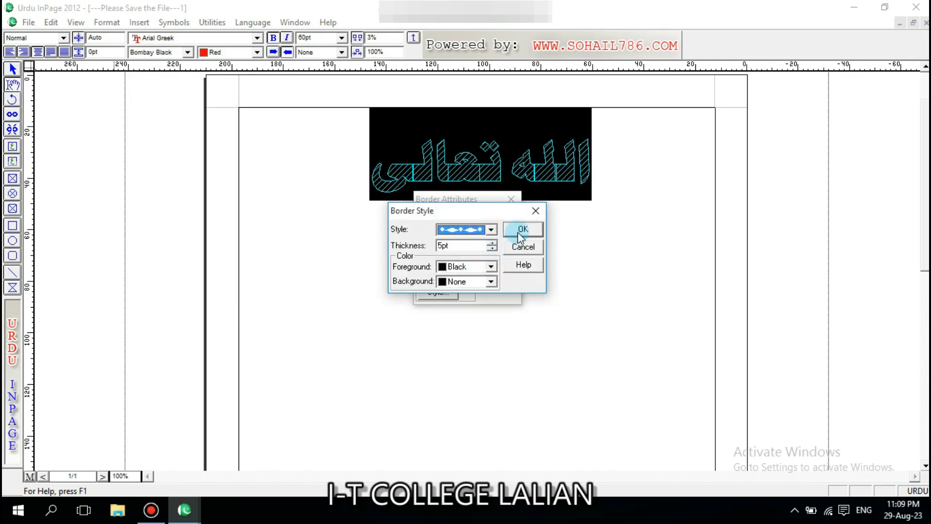
- Colour the upper border with a Gray foreground and a Green background, and accept the border style
left_click(464, 266)
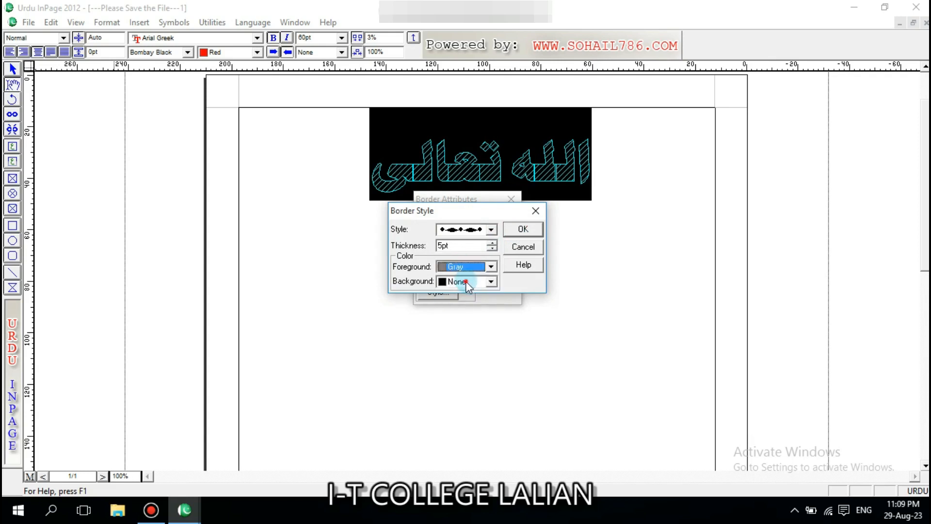
left_click(467, 281)
scroll(461, 310, "down", 2)
left_click(468, 296)
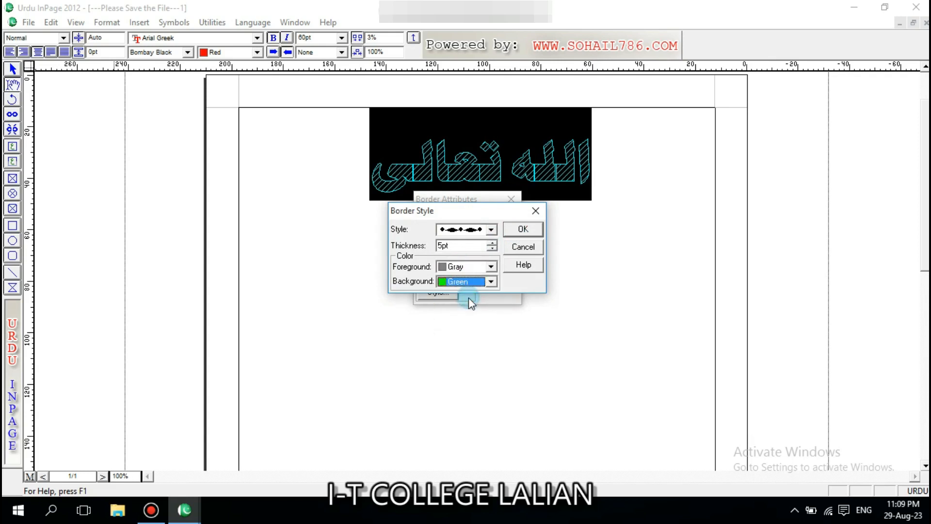
left_click(513, 234)
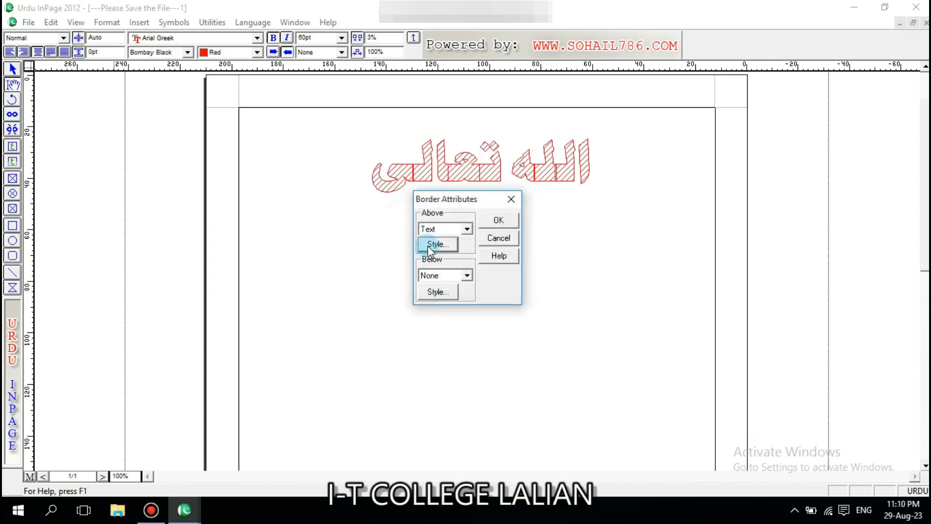
- Add a Text-extent border below the heading as a thickened solid black line, and apply both borders
left_click(435, 275)
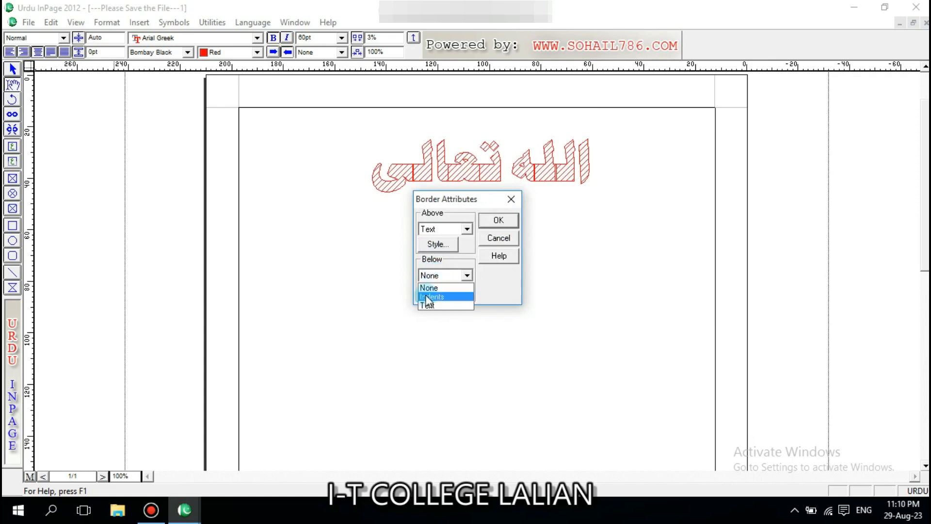
left_click(442, 306)
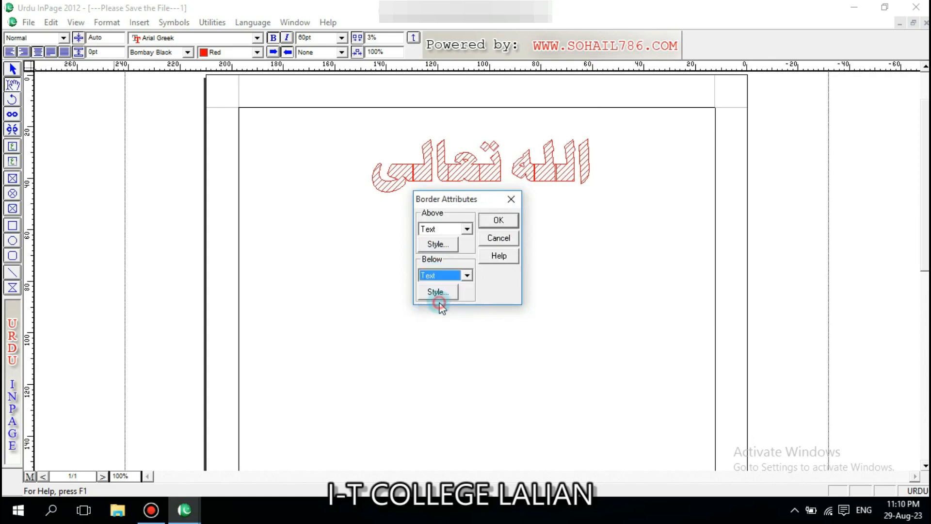
left_click(442, 292)
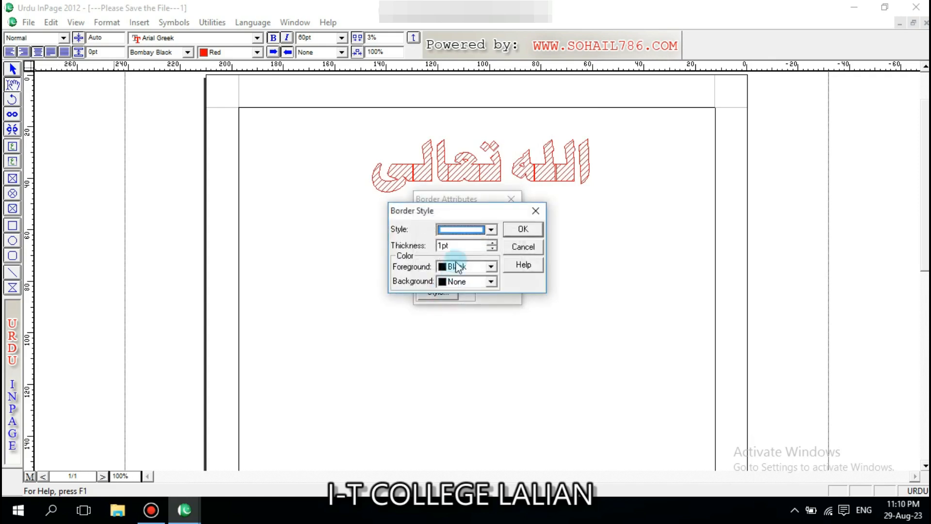
left_click(492, 244)
left_click(523, 229)
left_click(502, 223)
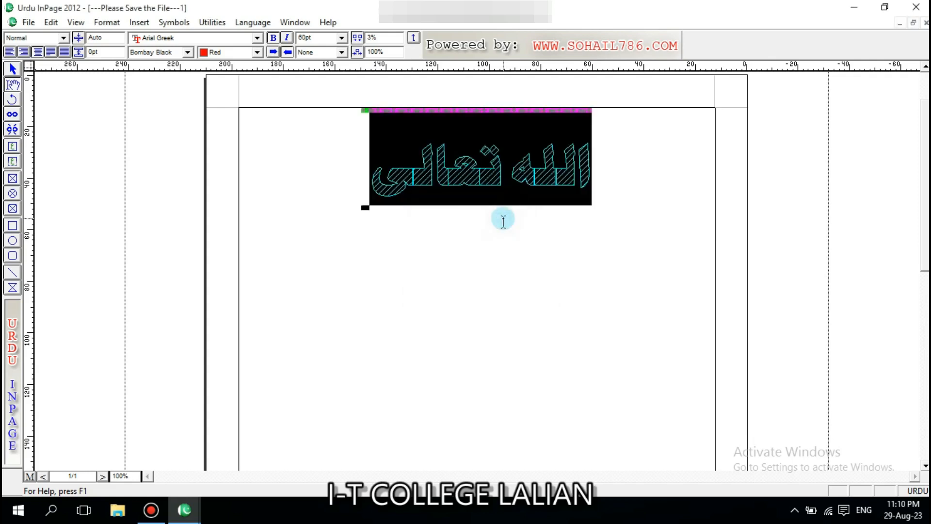
- Insert two blank lines above the heading text
left_click(482, 238)
scroll(924, 196, "up", 2)
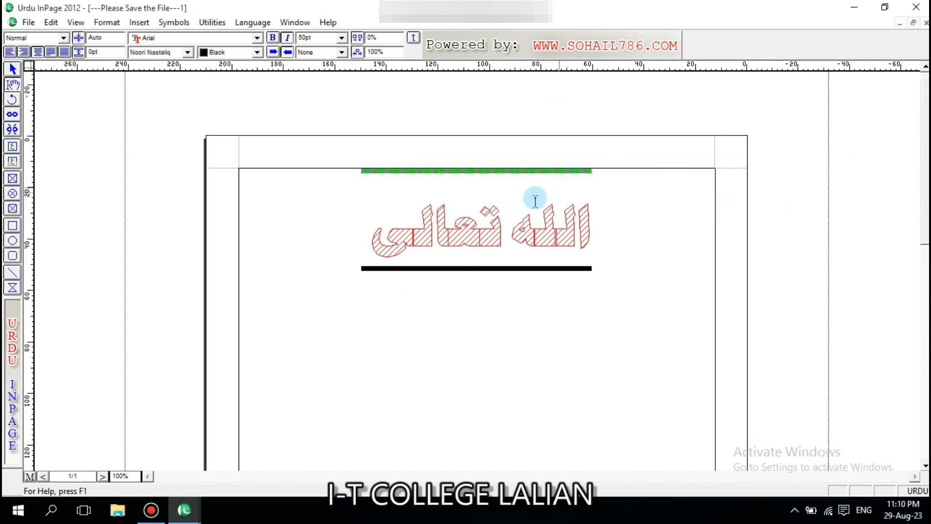
left_click(537, 198)
key("Return")
key("Return")
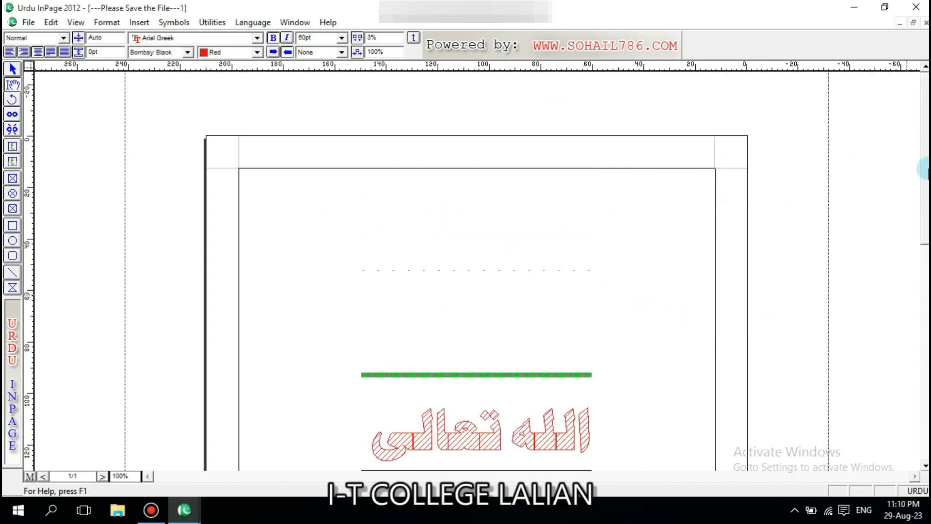
- Turn on tab editing for the bordered heading paragraph and place a series of tab stops across its full width
scroll(923, 194, "down", 2)
left_click(461, 347)
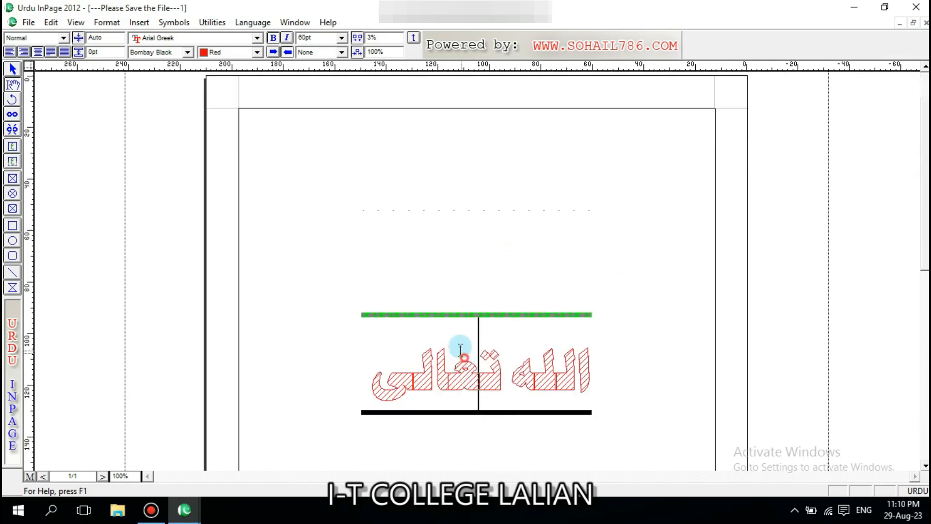
left_click(401, 308)
left_click(409, 401)
left_click(442, 401)
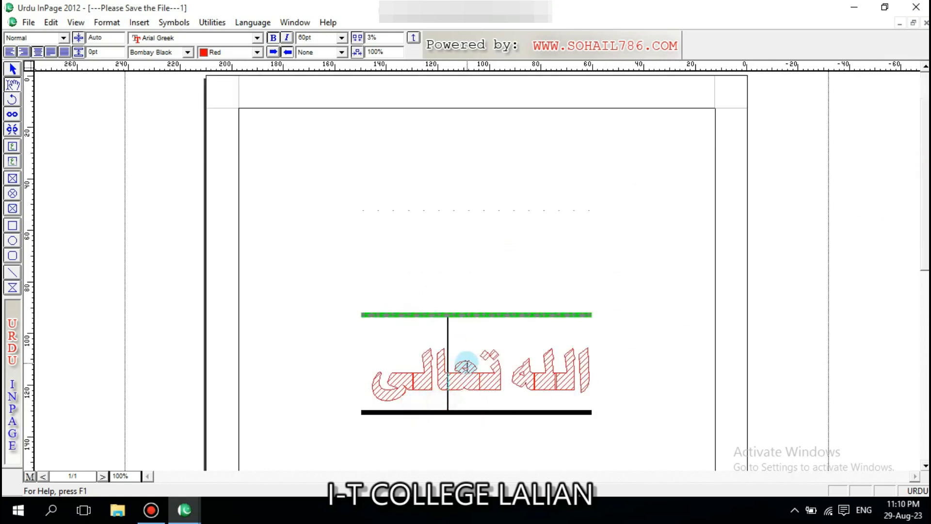
left_click(107, 24)
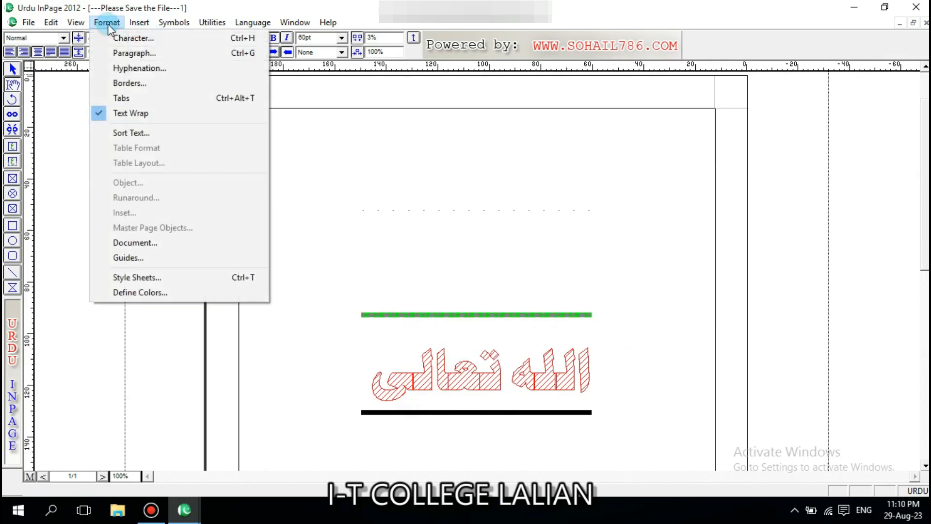
left_click(132, 99)
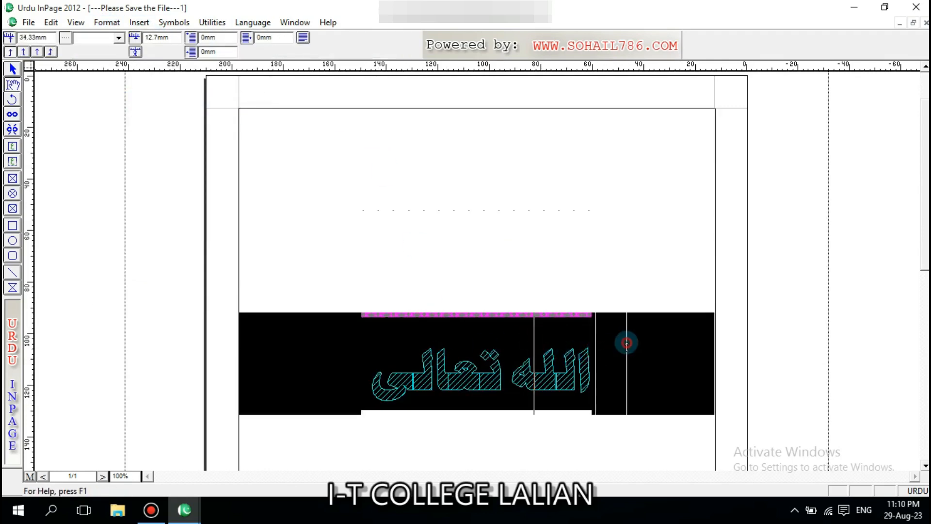
left_click(648, 342)
left_click(538, 342)
left_click(501, 342)
left_click(431, 344)
left_click(378, 343)
left_click(333, 339)
left_click(301, 334)
left_click(285, 330)
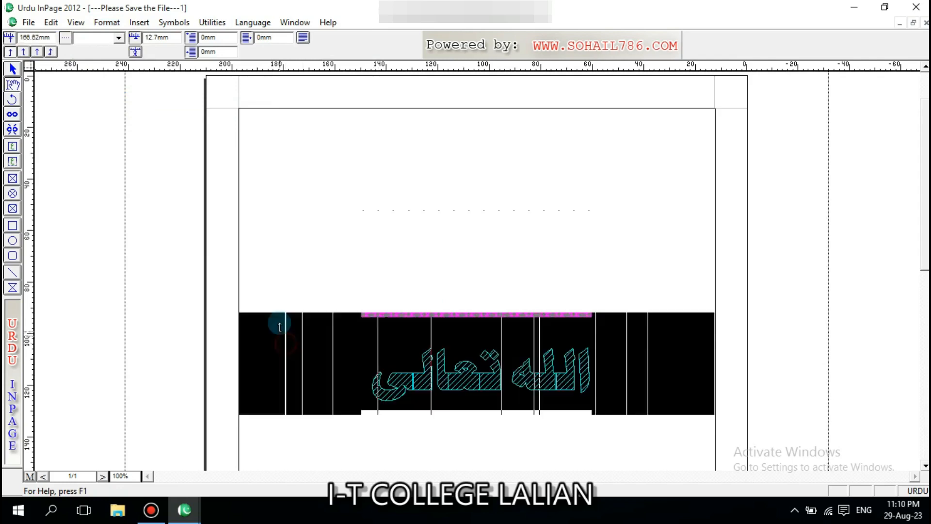
- Reposition several of the heading's tab stops, add one more at about 89.1 mm, and turn tab editing off
left_click(374, 212)
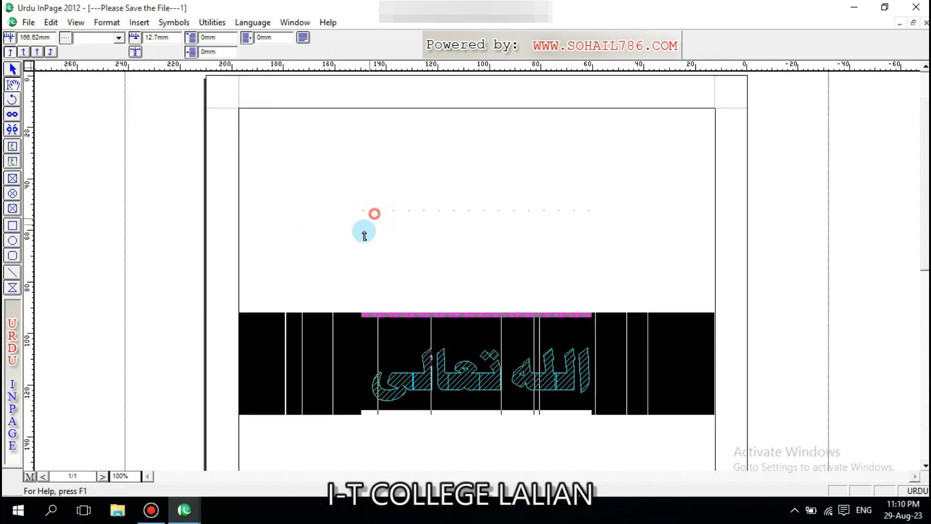
left_click(301, 341)
left_click_drag(301, 340, 368, 342)
left_click_drag(430, 340, 423, 334)
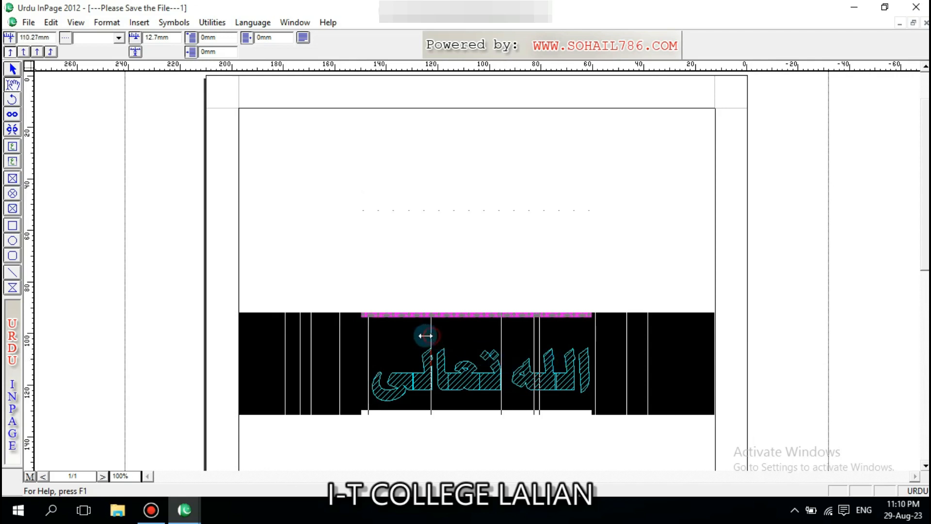
left_click(485, 363)
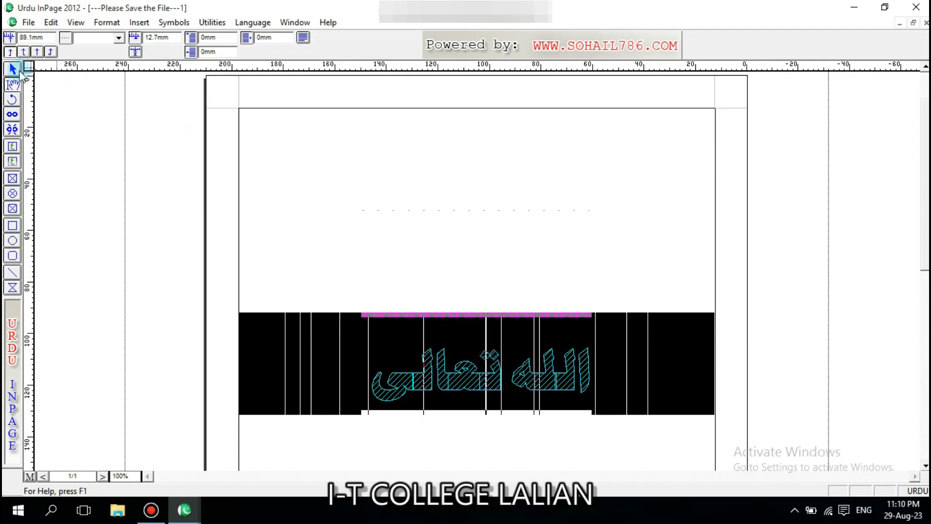
left_click(107, 23)
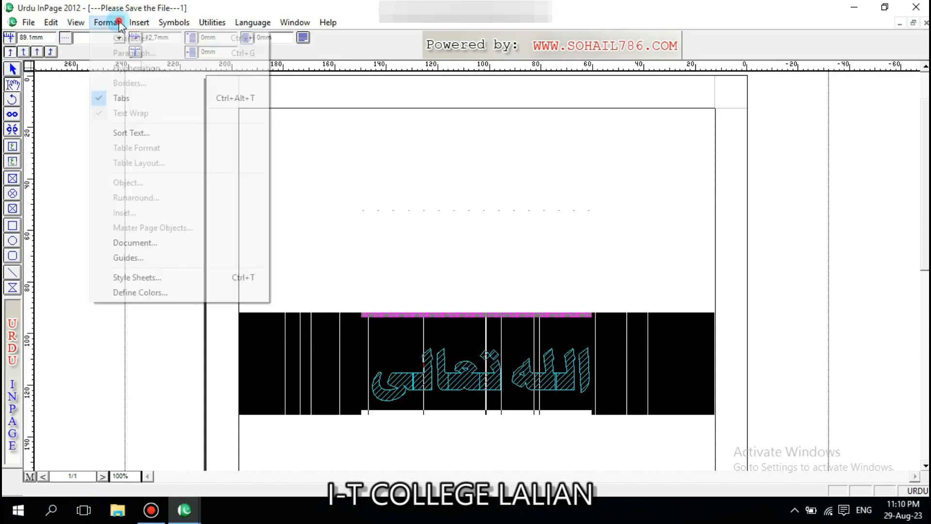
left_click(117, 98)
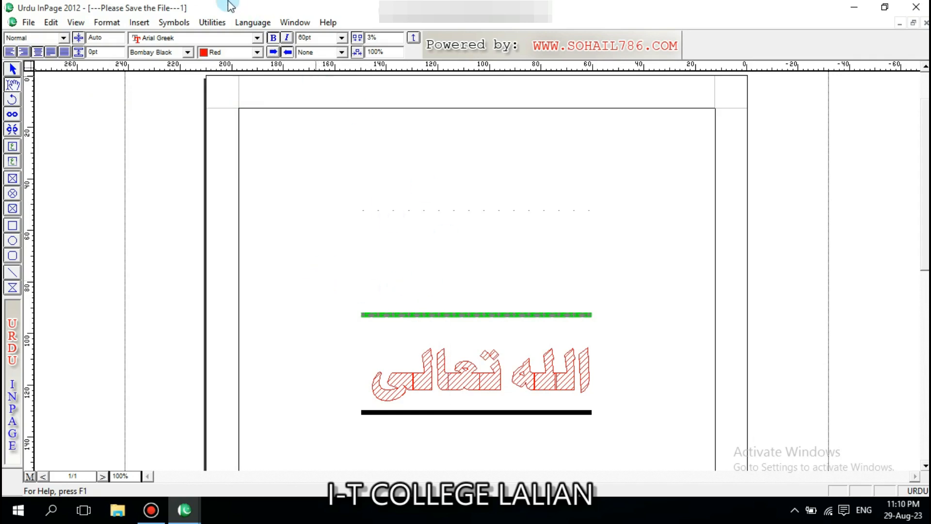
- Turn off Text Wrap for the text
left_click(107, 23)
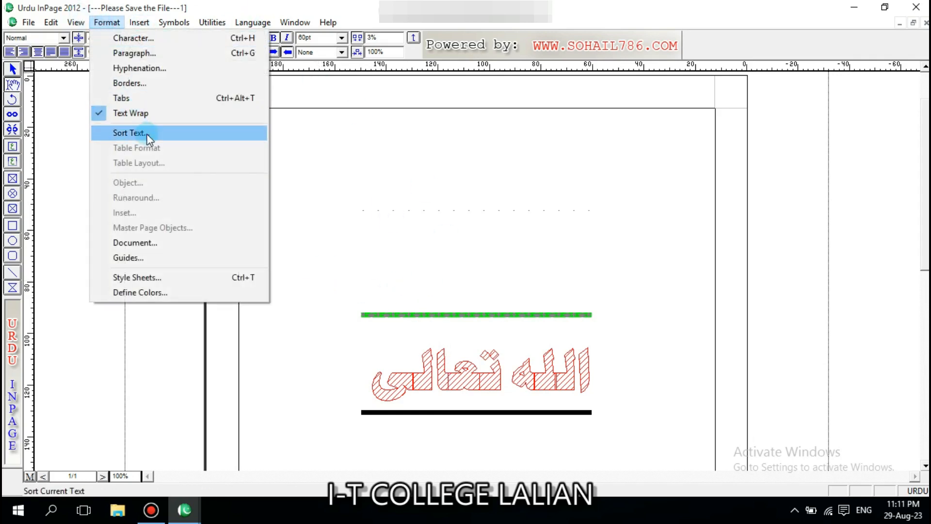
left_click(171, 121)
- Examine the delimiter choices for sorting text, and leave without sorting
left_click(139, 22)
mouse_move(107, 22)
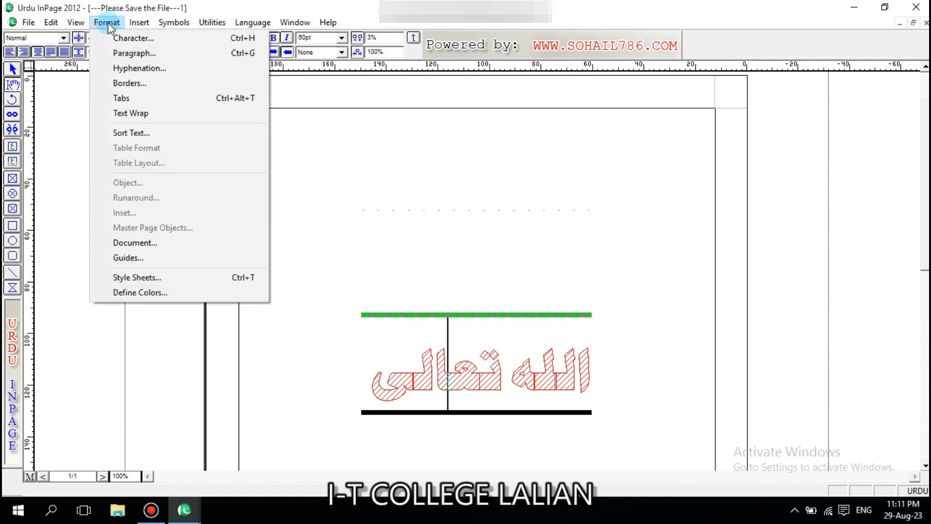
left_click(138, 132)
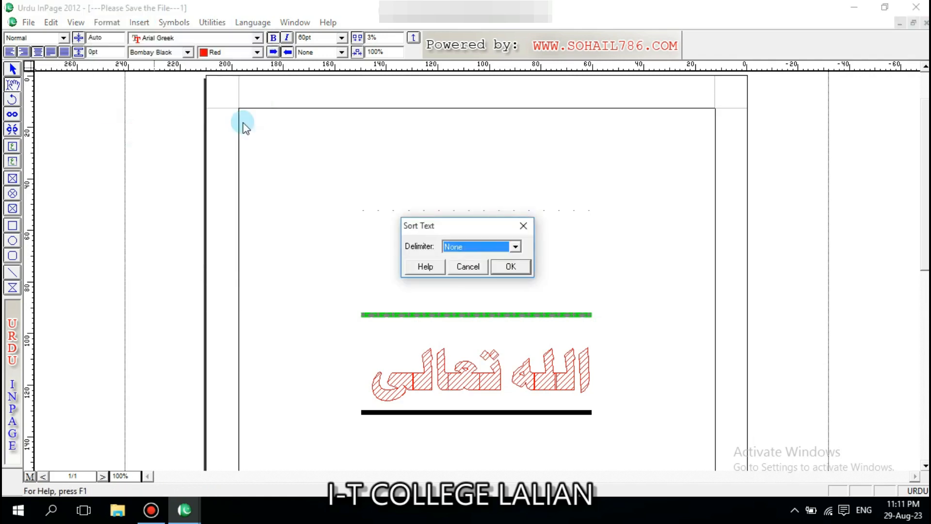
left_click(470, 247)
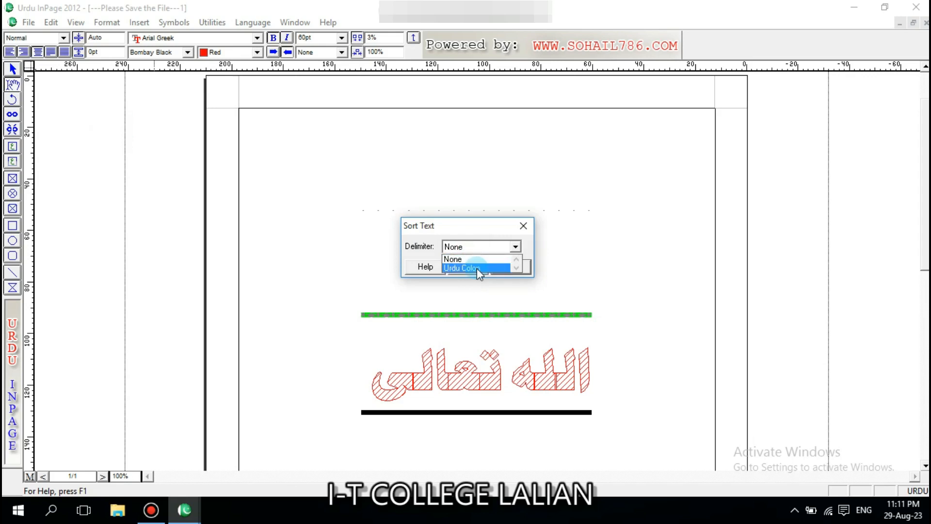
left_click(524, 227)
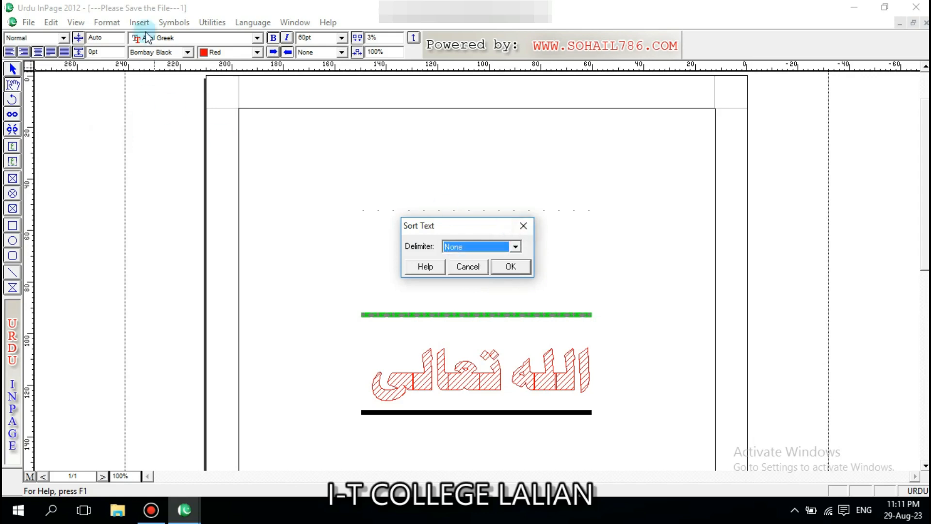
left_click(468, 266)
- Examine the document's page size, orientation, margin and column settings, and leave without changing them
left_click(105, 23)
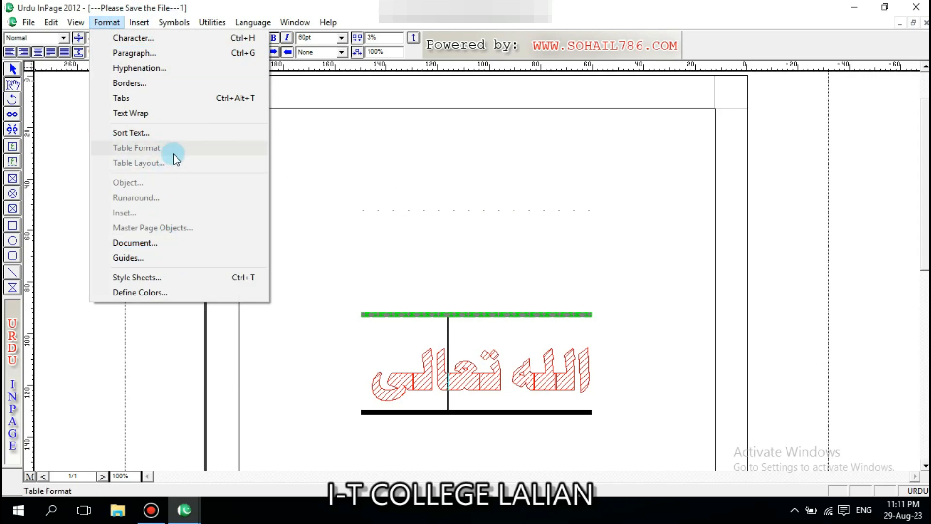
left_click(151, 247)
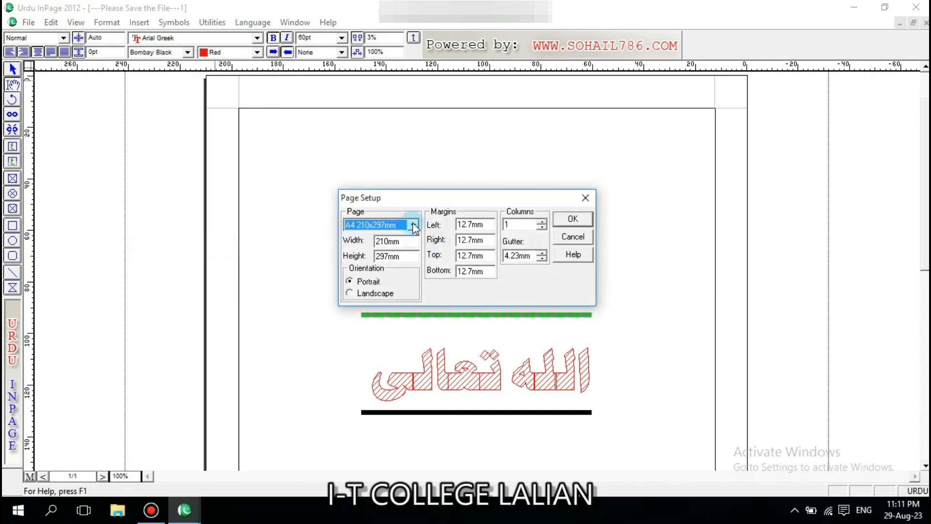
left_click(573, 237)
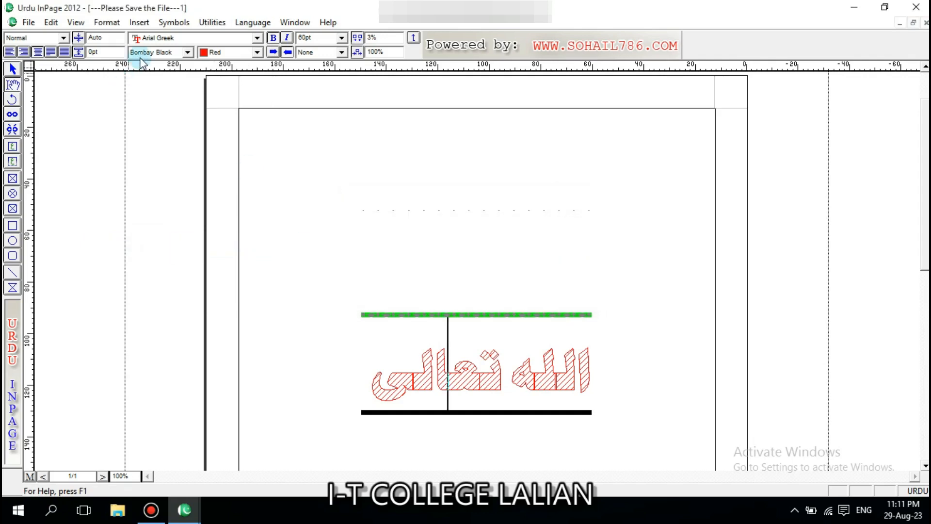
- Add vertical guides at 2 mm and 12 mm, and remove the 2 mm guide
left_click(107, 23)
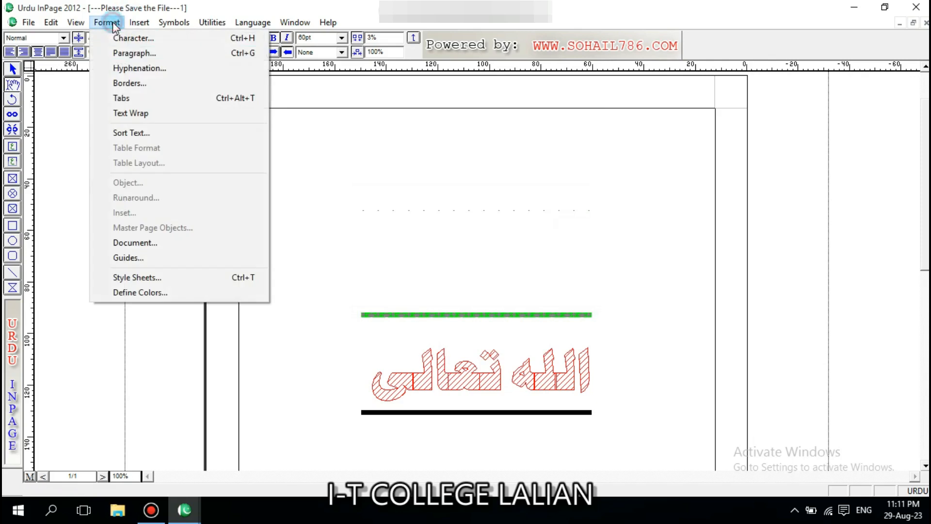
left_click(169, 257)
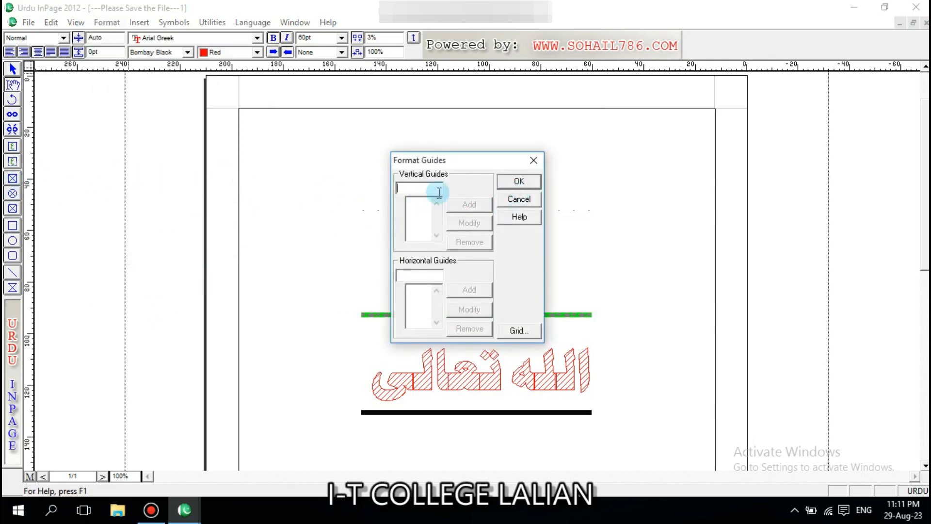
type("2")
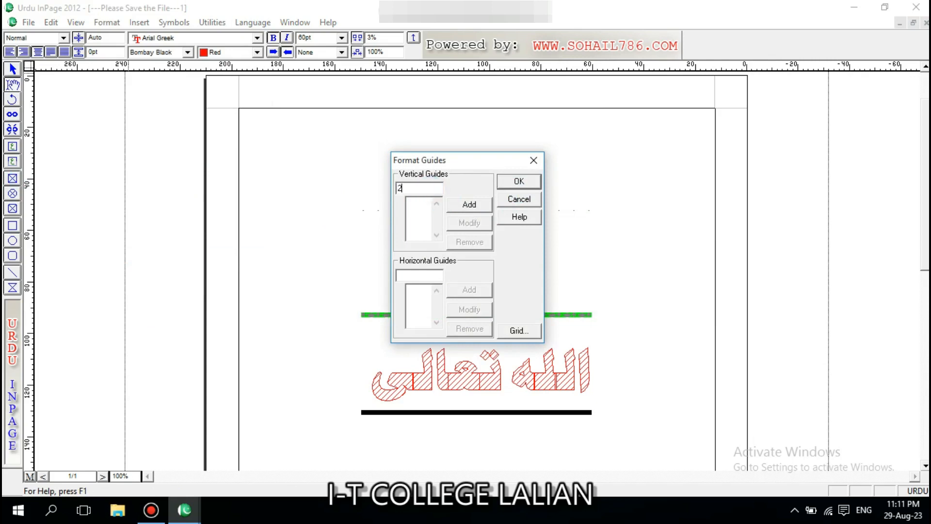
left_click(459, 213)
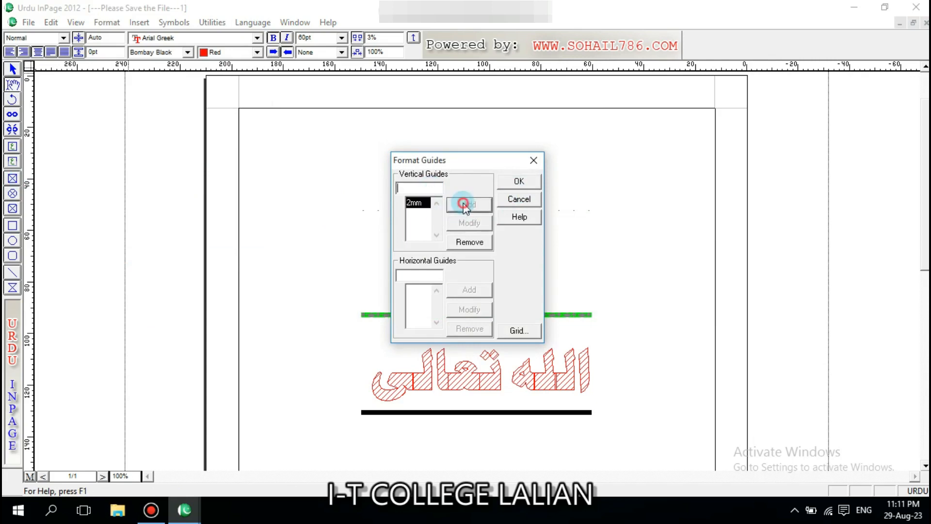
left_click(420, 202)
double_click(415, 189)
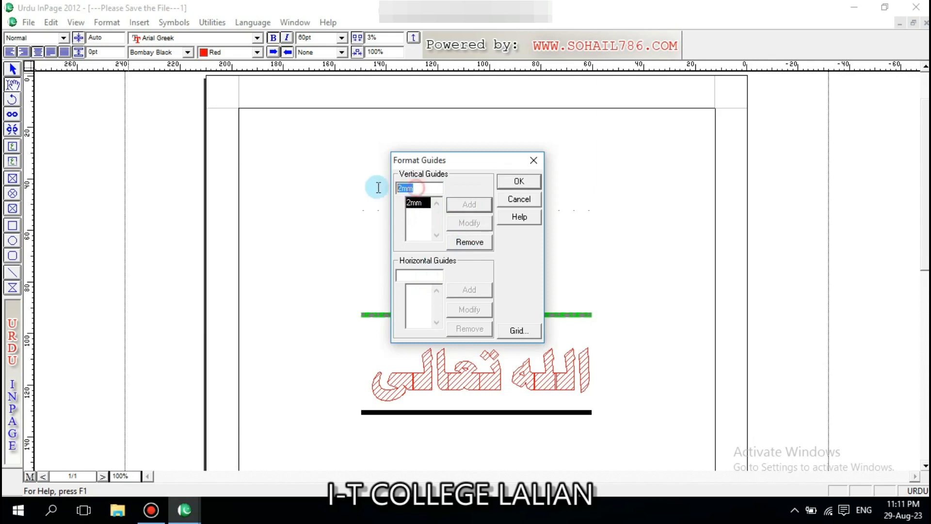
type("12")
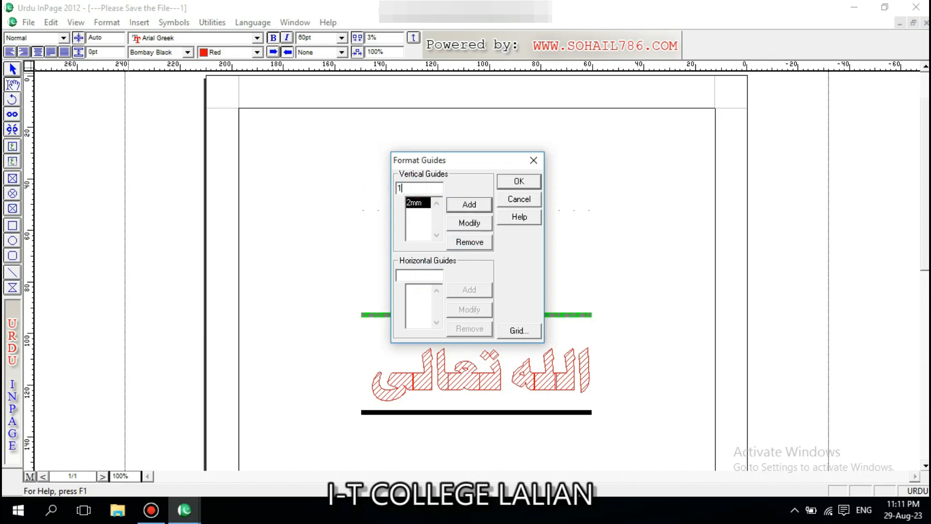
left_click(479, 203)
left_click(415, 203)
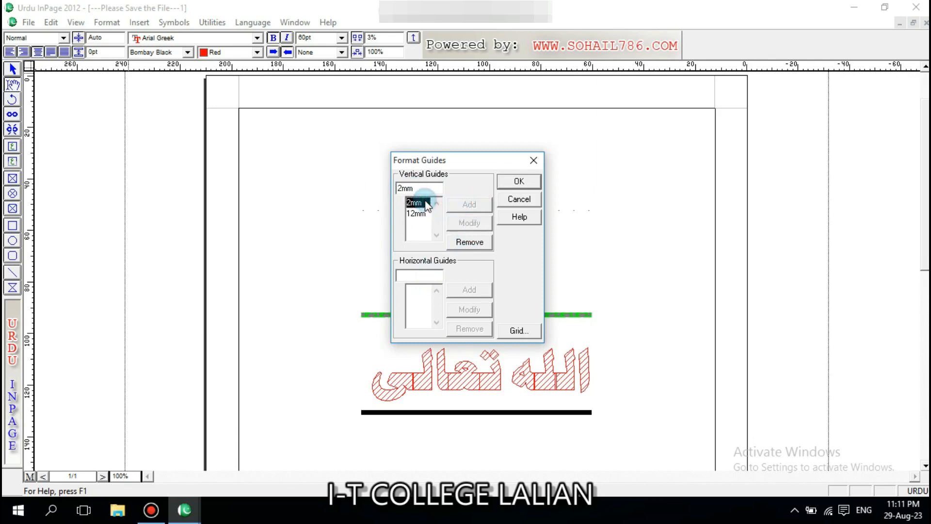
left_click(469, 241)
- Add a horizontal guide at 20 mm and apply the guide settings to the page
left_click(426, 277)
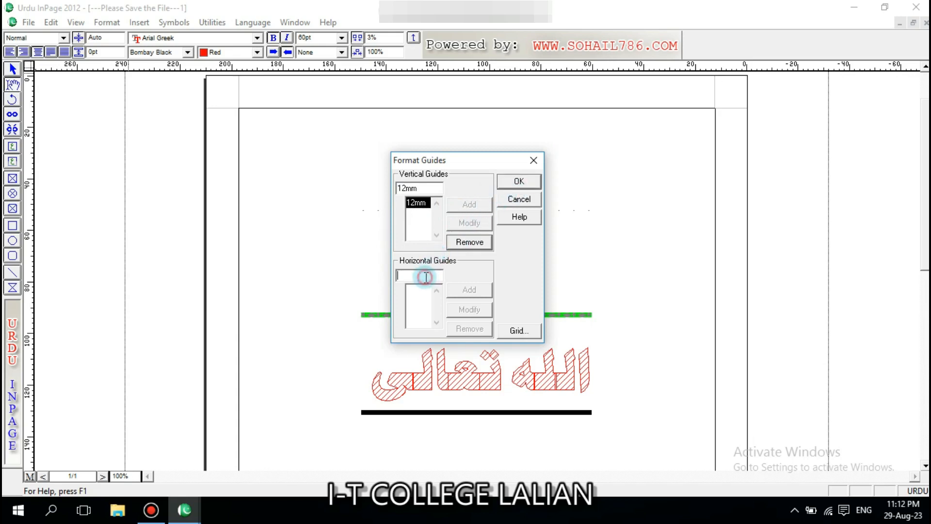
type("20")
left_click(458, 293)
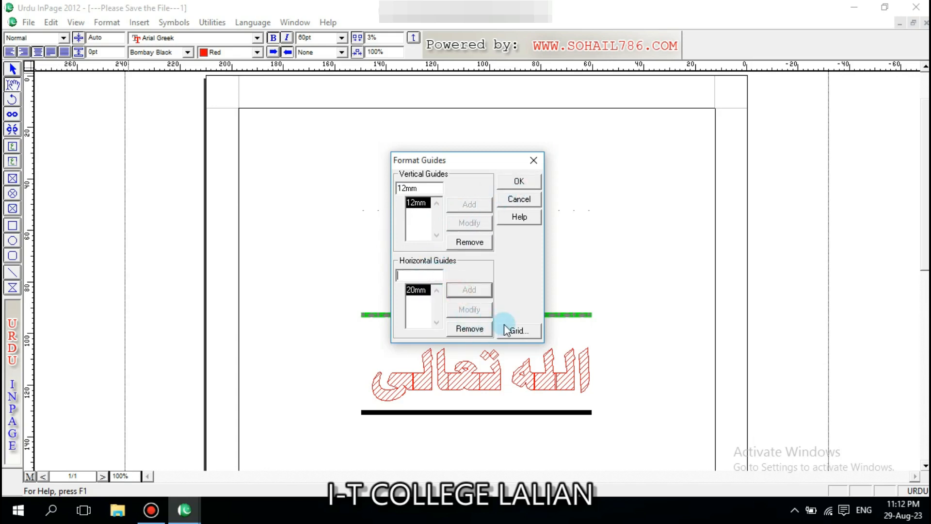
left_click(520, 182)
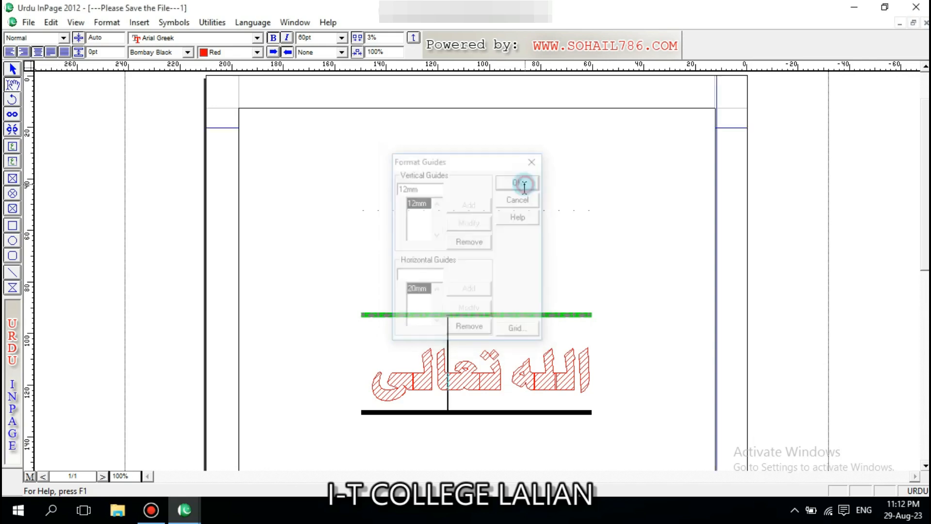
- Examine the new guides over the full page, and return the cursor to the heading text
left_click(714, 153)
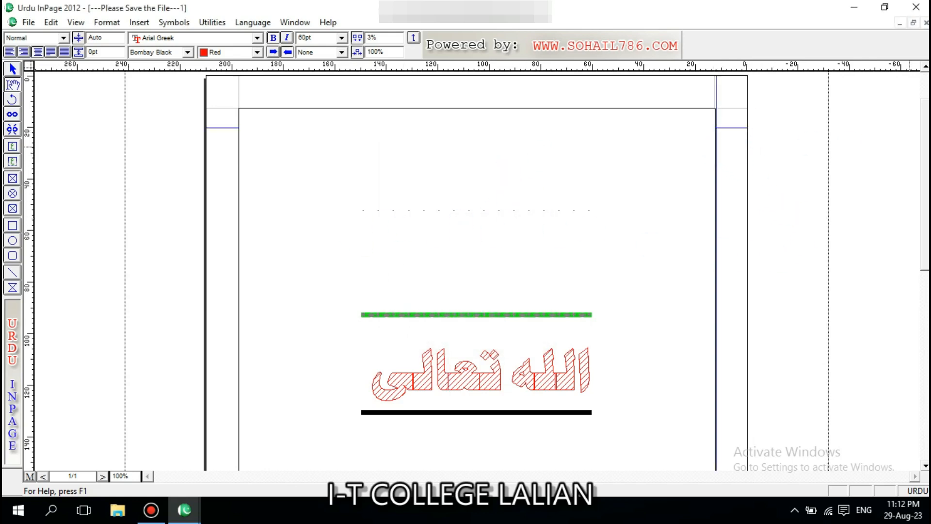
scroll(927, 264, "down", 10)
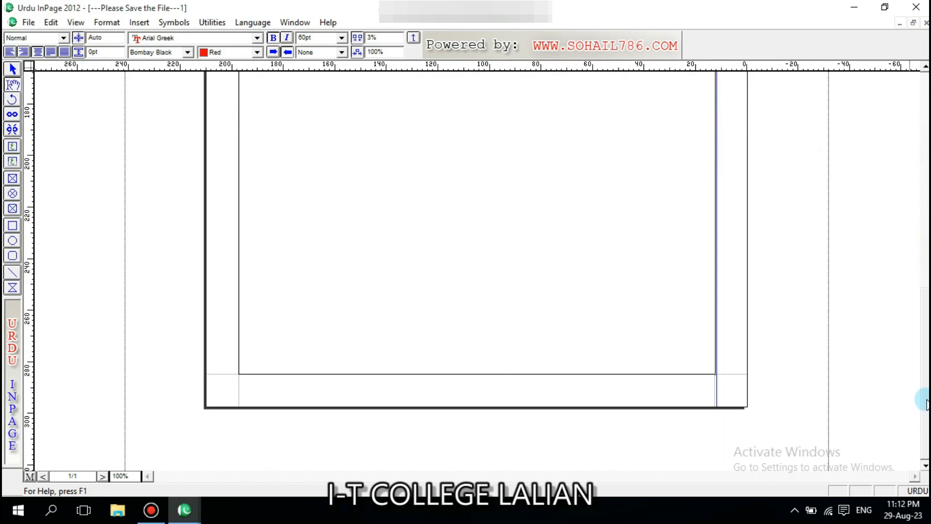
left_click_drag(923, 401, 924, 338)
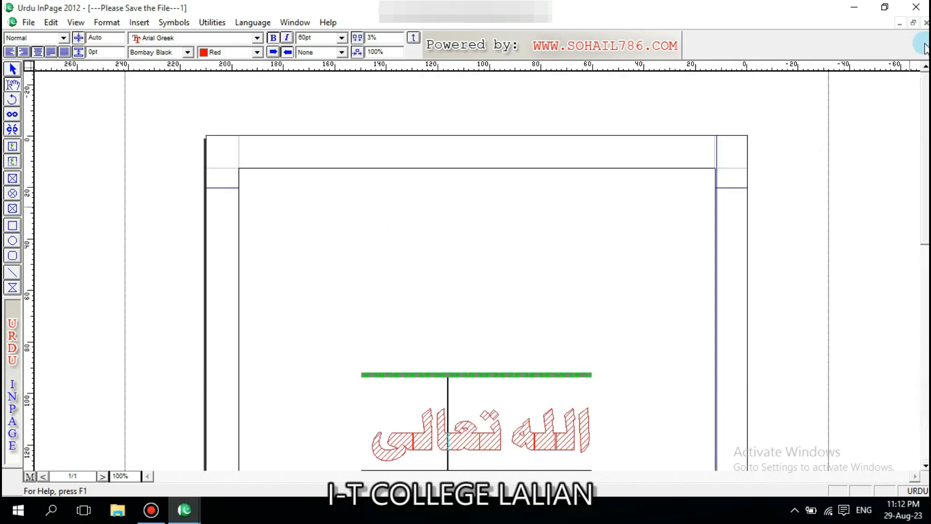
left_click(209, 203)
left_click(298, 173)
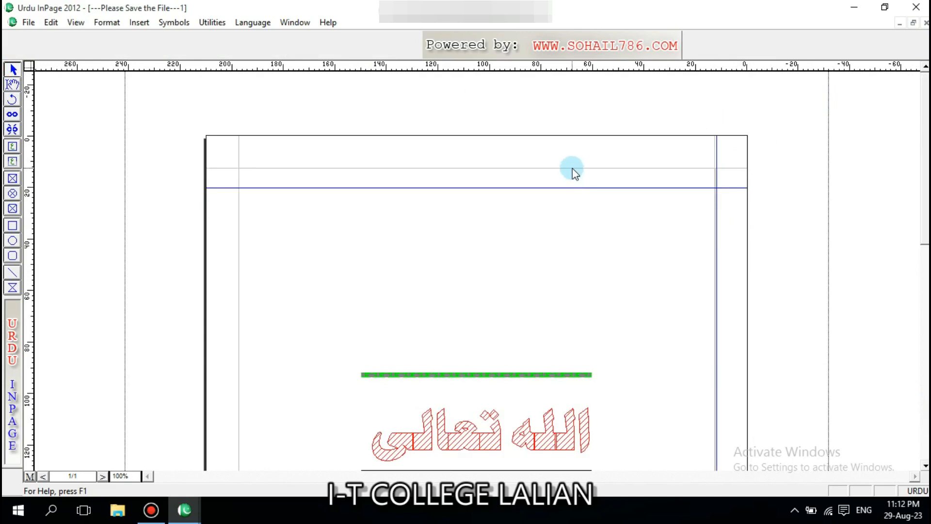
left_click(107, 22)
left_click(437, 246)
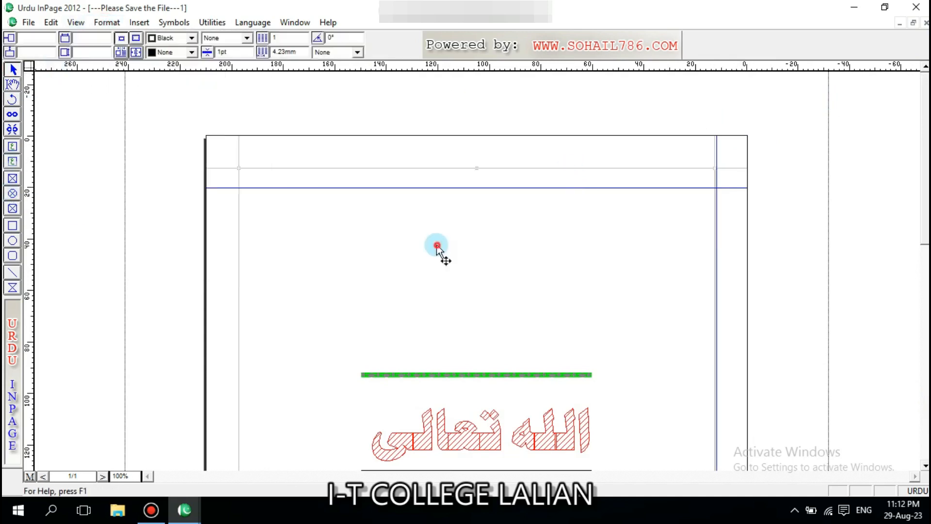
left_click(363, 277)
scroll(407, 290, "down", 3)
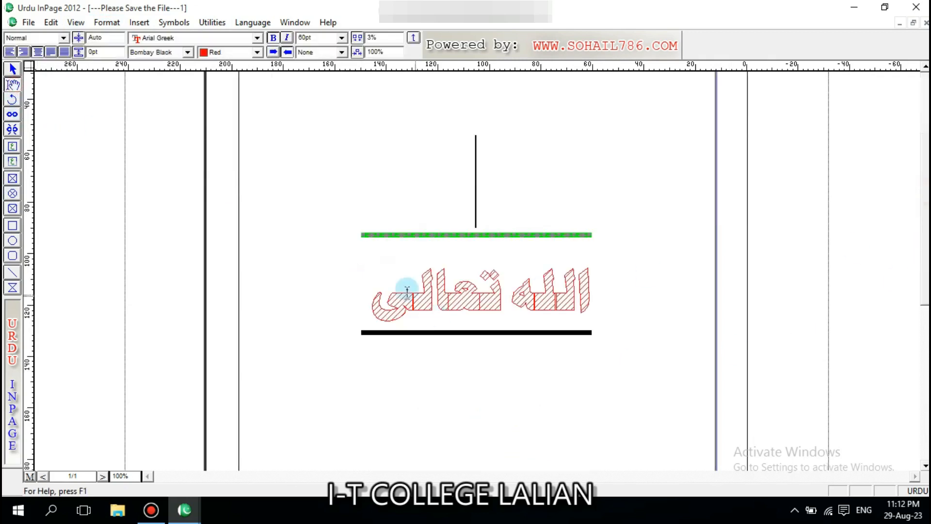
- Create a new style sheet named r
left_click(107, 23)
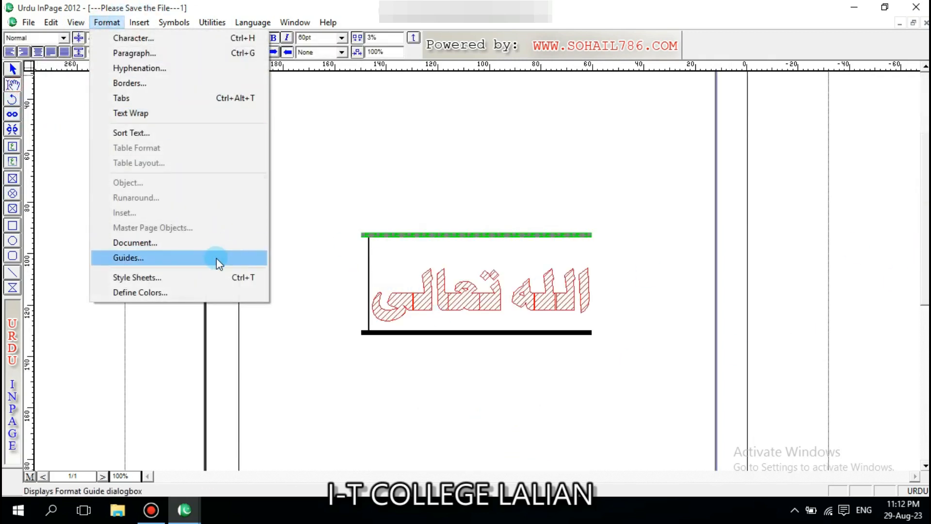
left_click(193, 279)
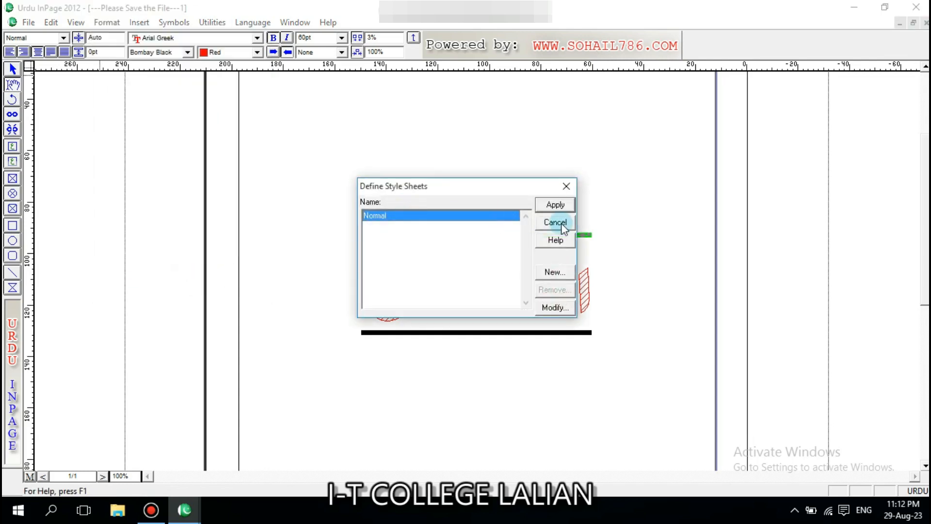
left_click(555, 274)
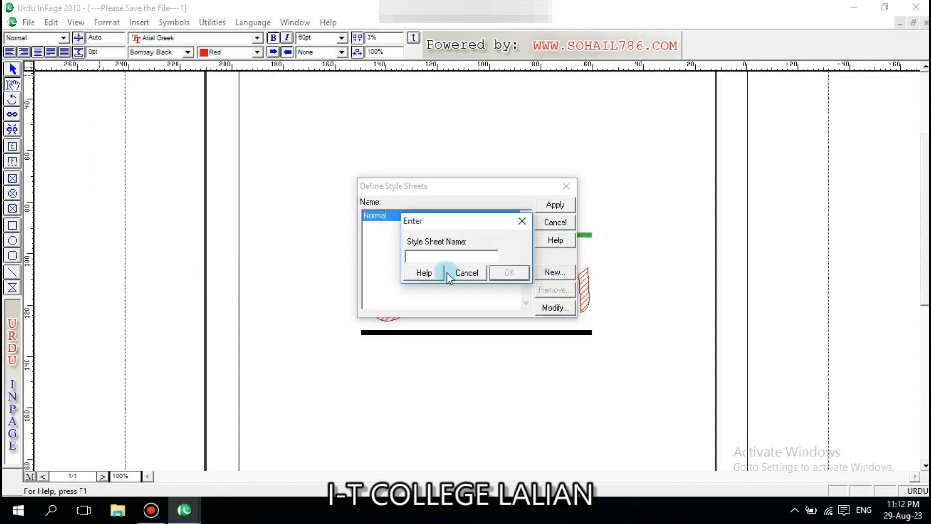
left_click(452, 257)
type("r")
left_click(499, 273)
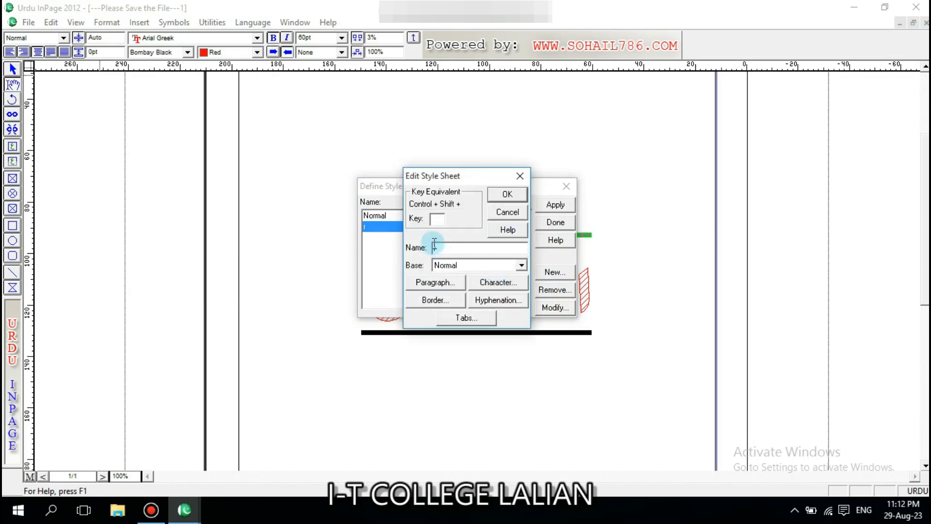
- Rename the new style sheet as sheet 1, based on Normal with shortcut key 2, and finish defining style sheets
left_click(439, 220)
left_click_drag(467, 249, 415, 256)
type("sheet 1")
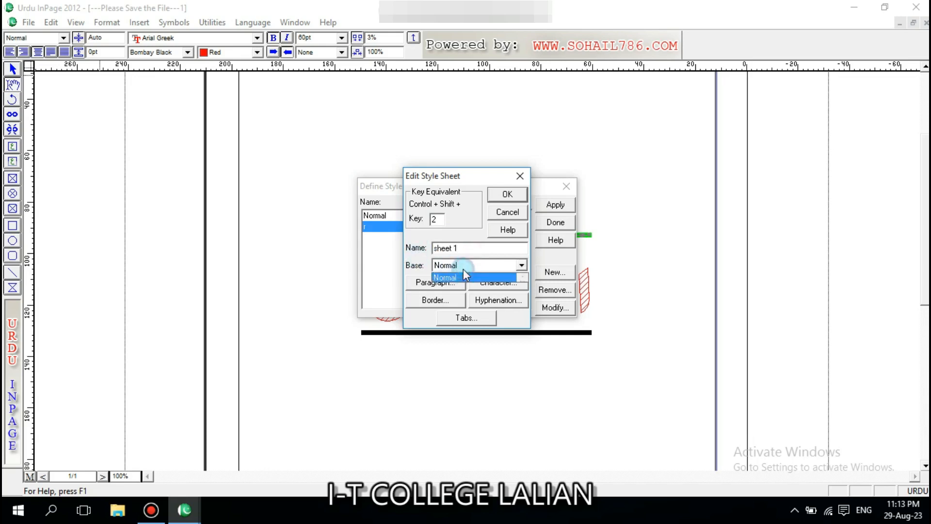
left_click(464, 269)
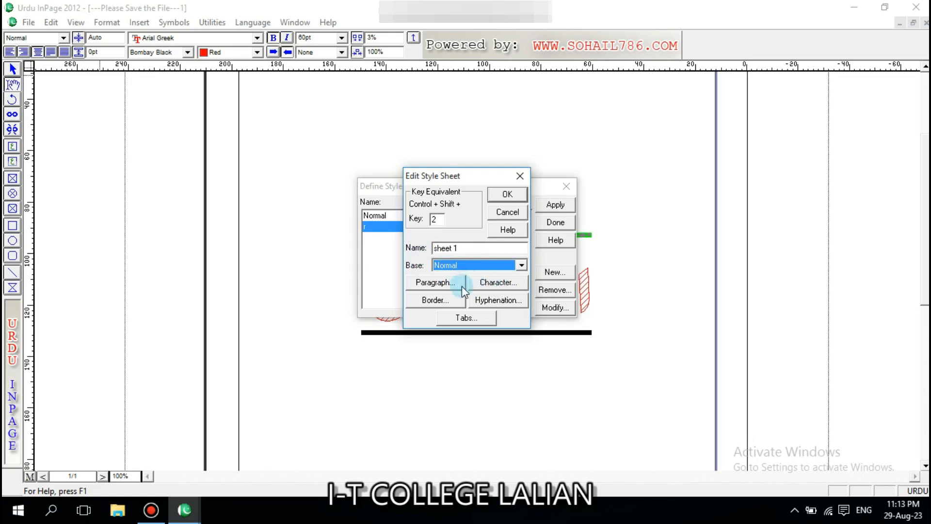
left_click(507, 194)
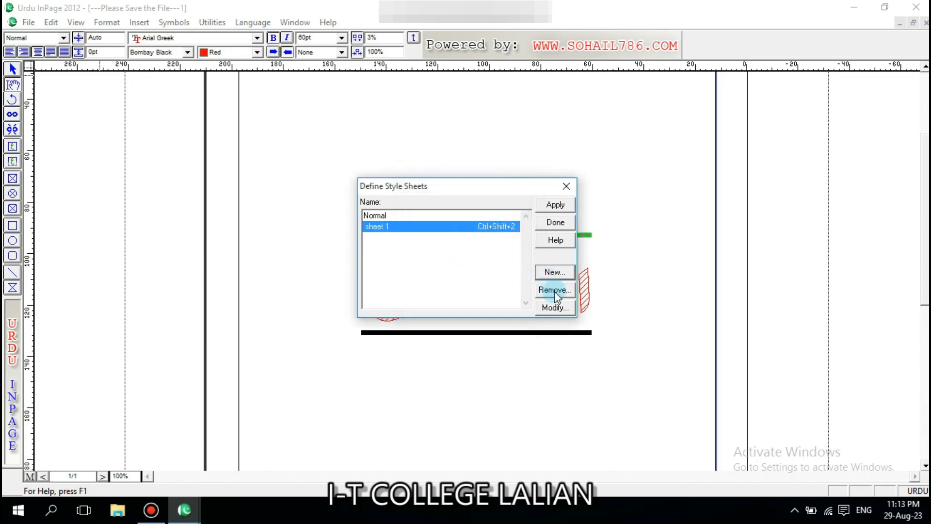
left_click(555, 222)
- Apply the sheet 1 style to the Urdu heading, check the restyled text, and undo the style change
left_click(359, 156)
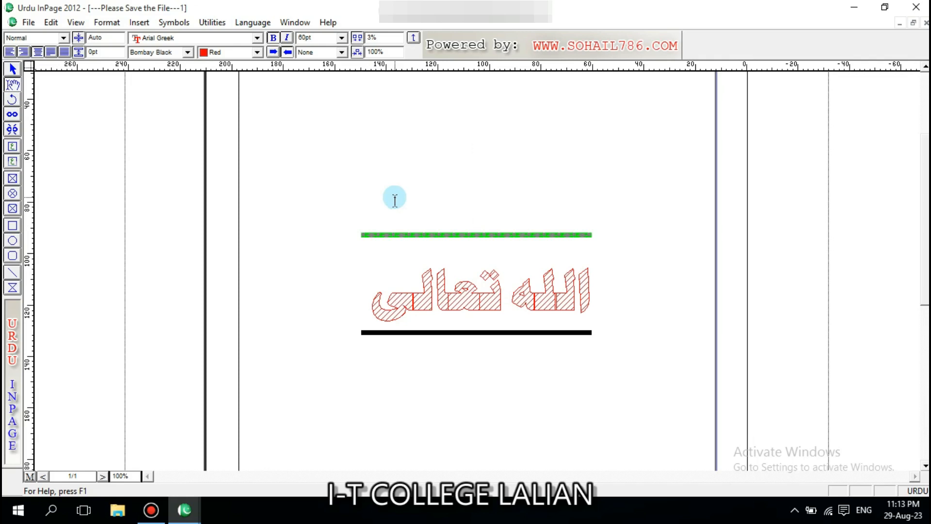
left_click(398, 269)
left_click(106, 23)
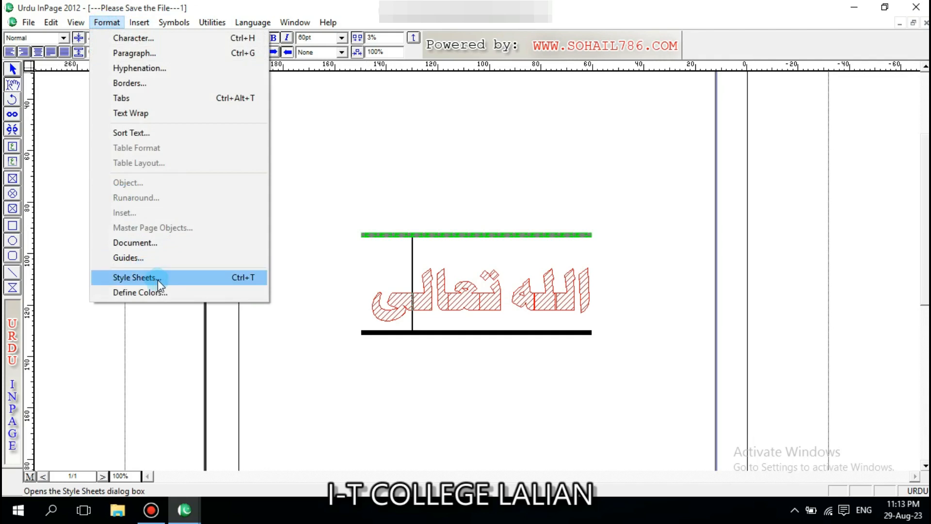
left_click(158, 281)
left_click(388, 226)
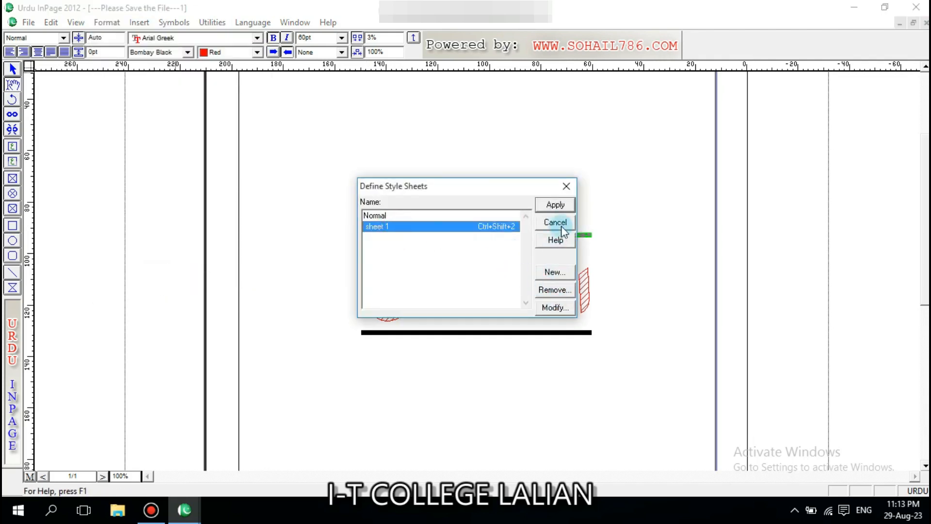
left_click(560, 205)
left_click_drag(665, 245, 723, 243)
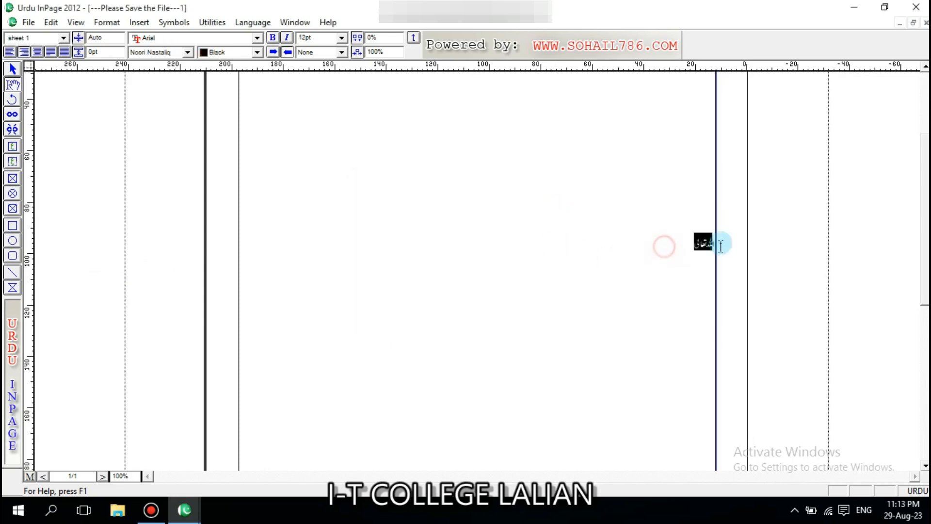
scroll(912, 186, "up", 3)
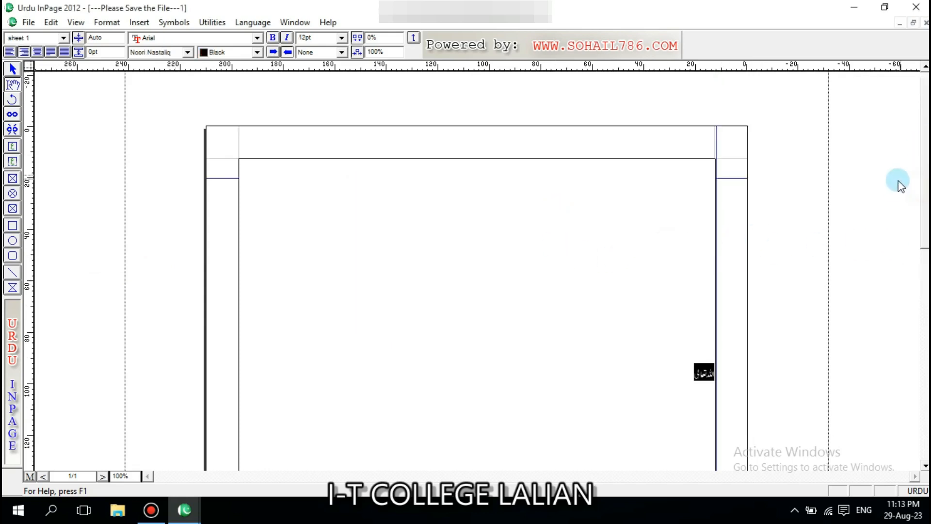
left_click(327, 412)
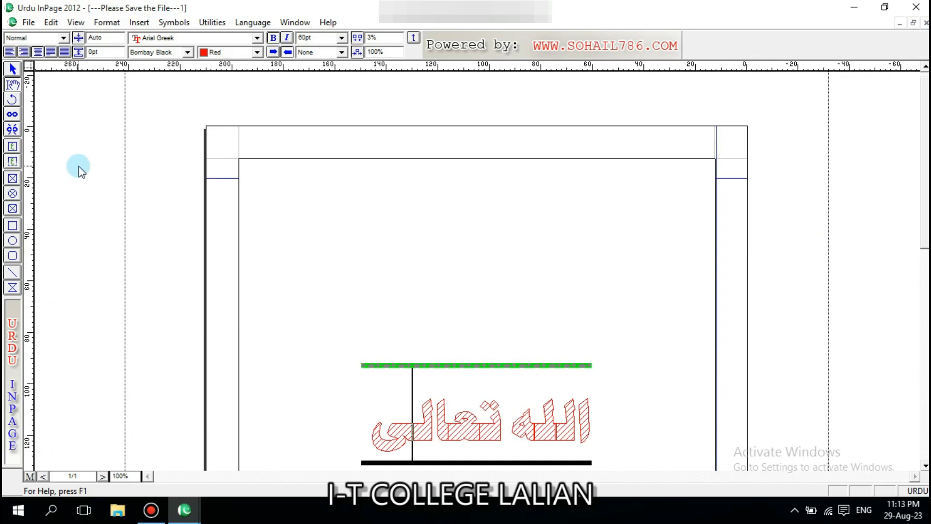
- Define a new color named ee, give it a magenta-pink shade, and finish defining colors
left_click(107, 23)
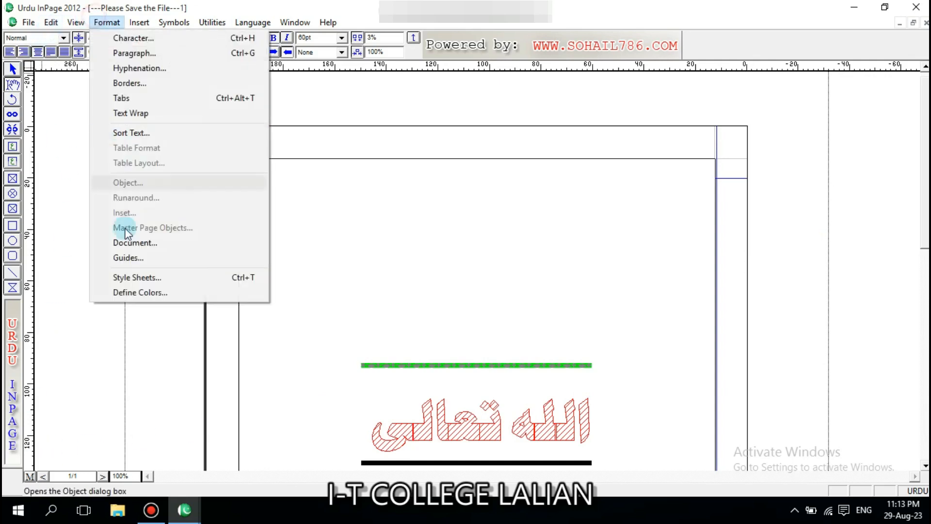
left_click(156, 293)
scroll(432, 258, "down", 1)
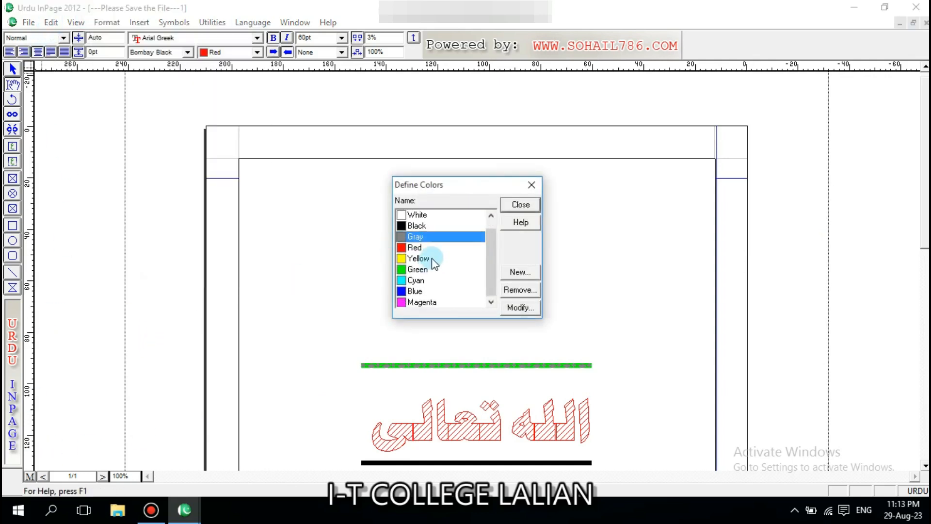
scroll(431, 258, "up", 1)
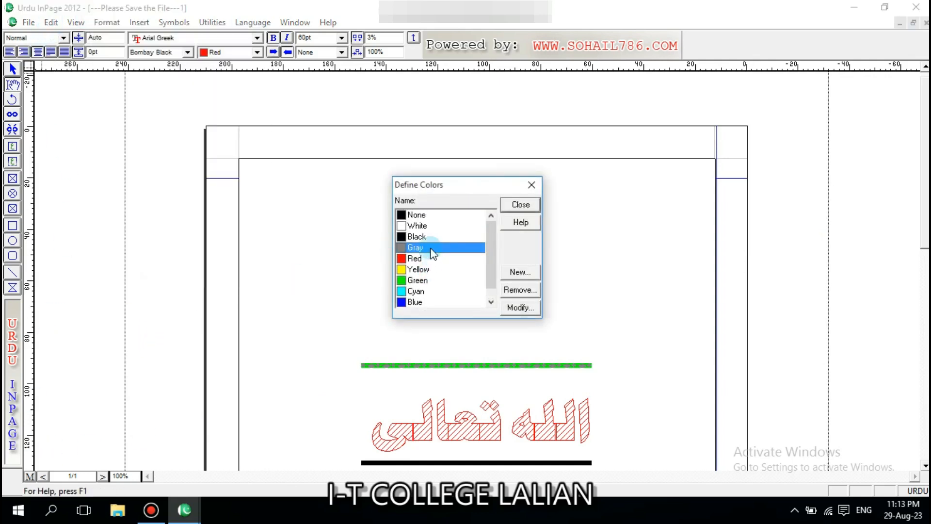
left_click(520, 273)
type("ee")
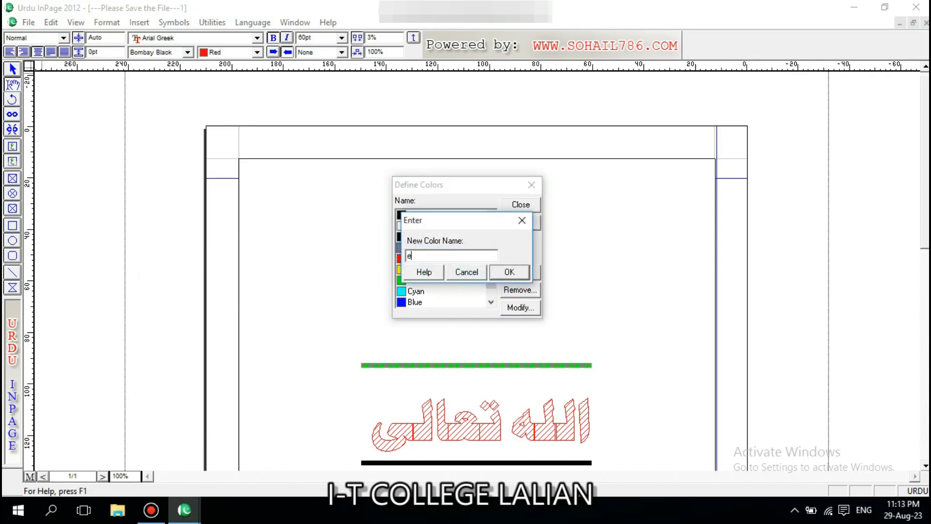
left_click(508, 272)
left_click_drag(424, 203, 467, 176)
left_click(547, 164)
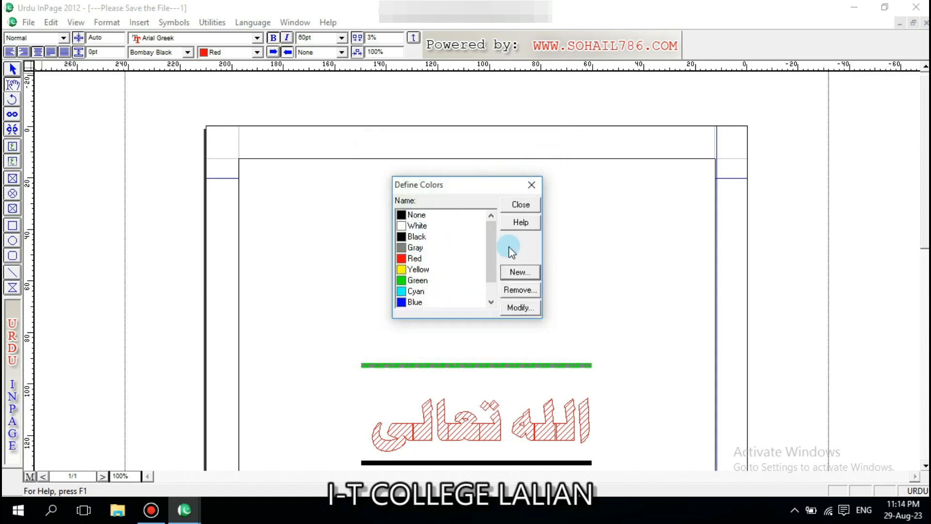
left_click(521, 204)
- Set the text color at the Urdu heading's cursor to the custom color ee
left_click(248, 53)
scroll(239, 87, "up", 1)
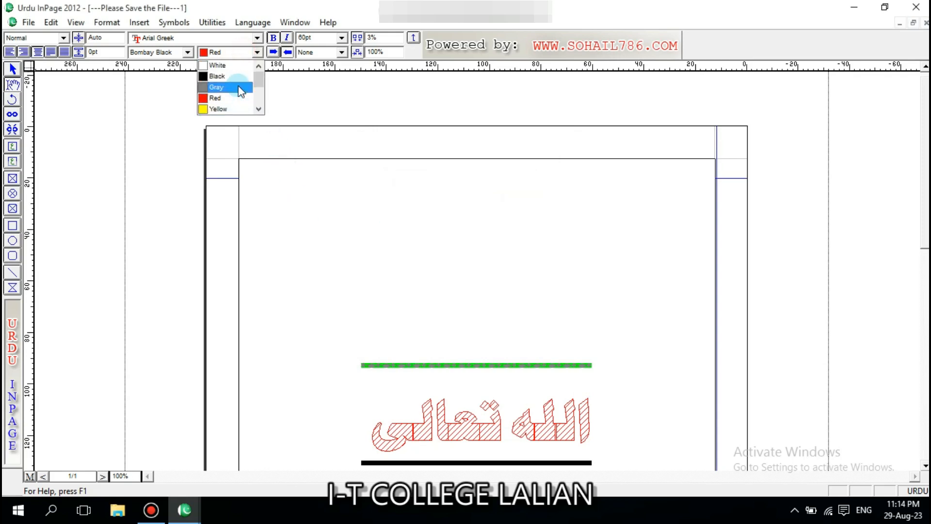
scroll(233, 97, "down", 2)
left_click(221, 108)
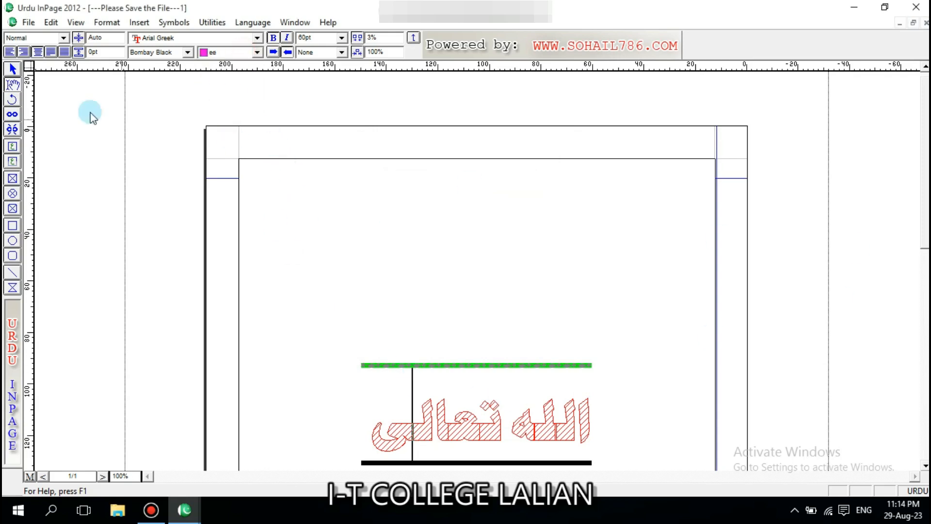
- Switch to the other open InPage document, intro page.inp
left_click(106, 22)
left_click(107, 22)
left_click(185, 510)
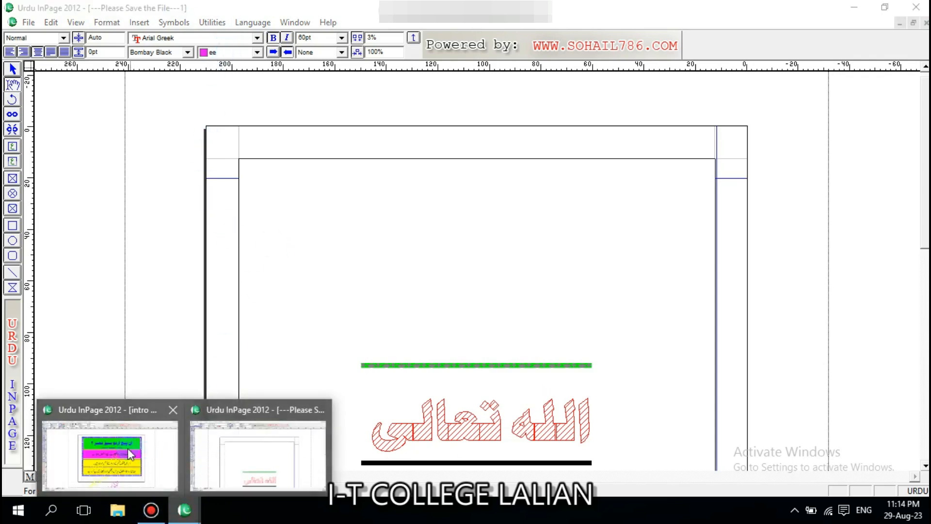
left_click(127, 448)
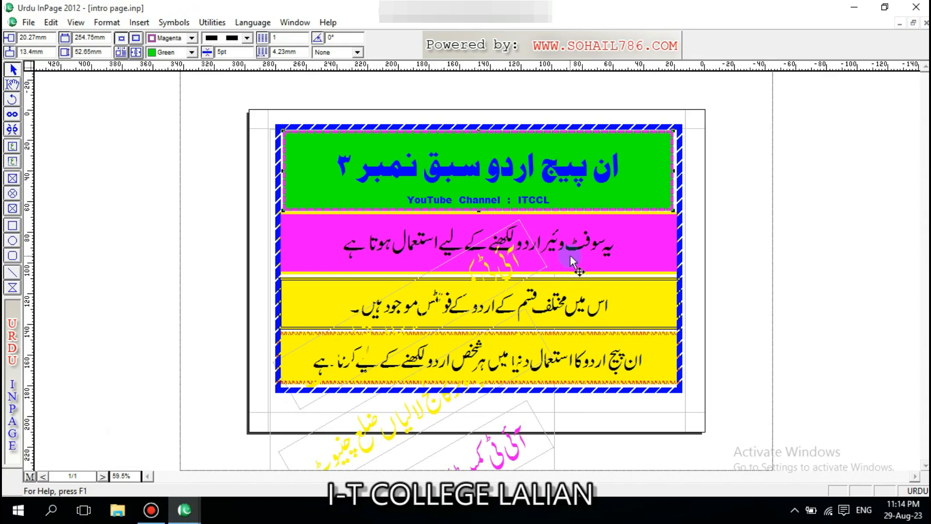